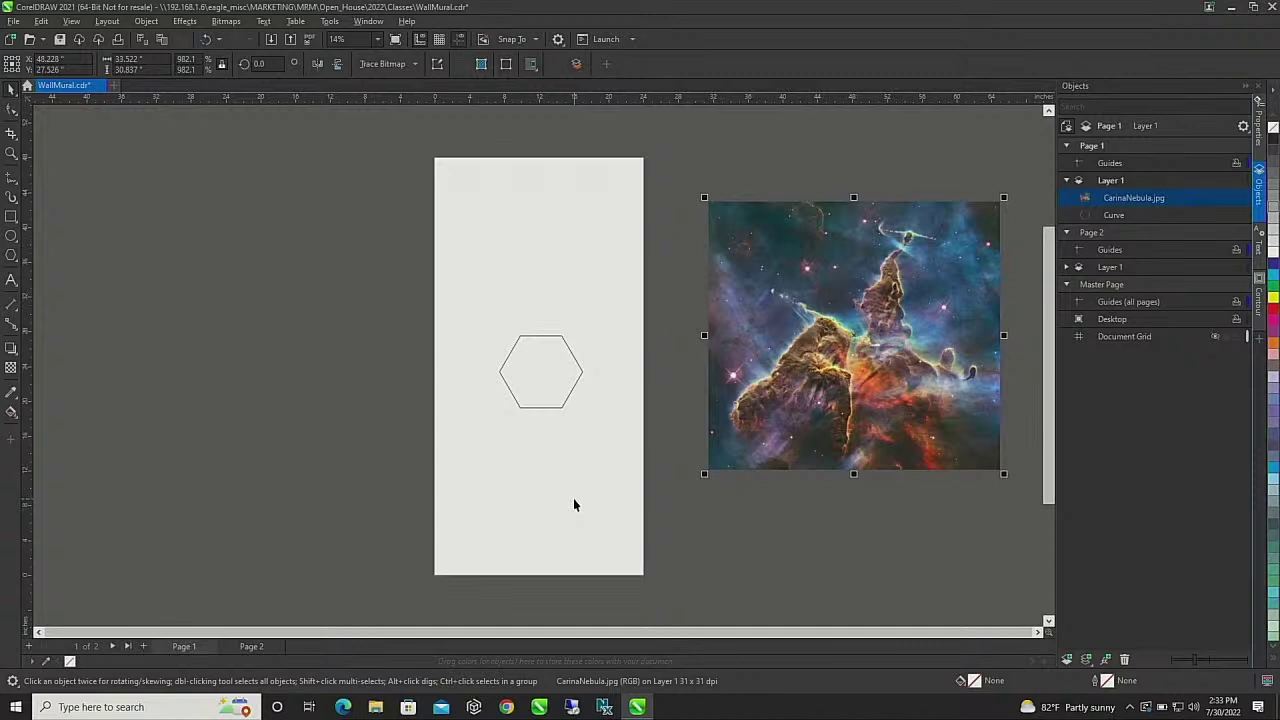
Step: Duplicate the hexagon and place the copy directly above the original, leaving a narrow gap between them
{"action": "left_click", "coordinate": [549, 401]}
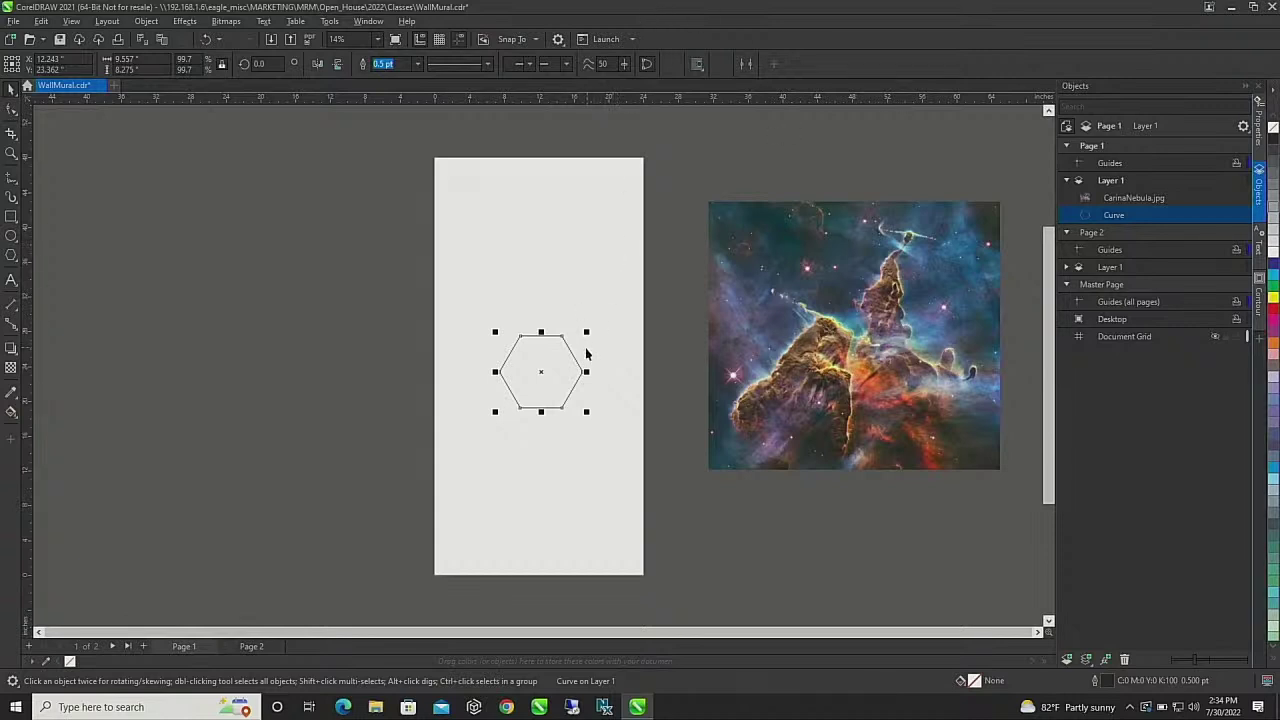
{"action": "key", "text": "ctrl+v"}
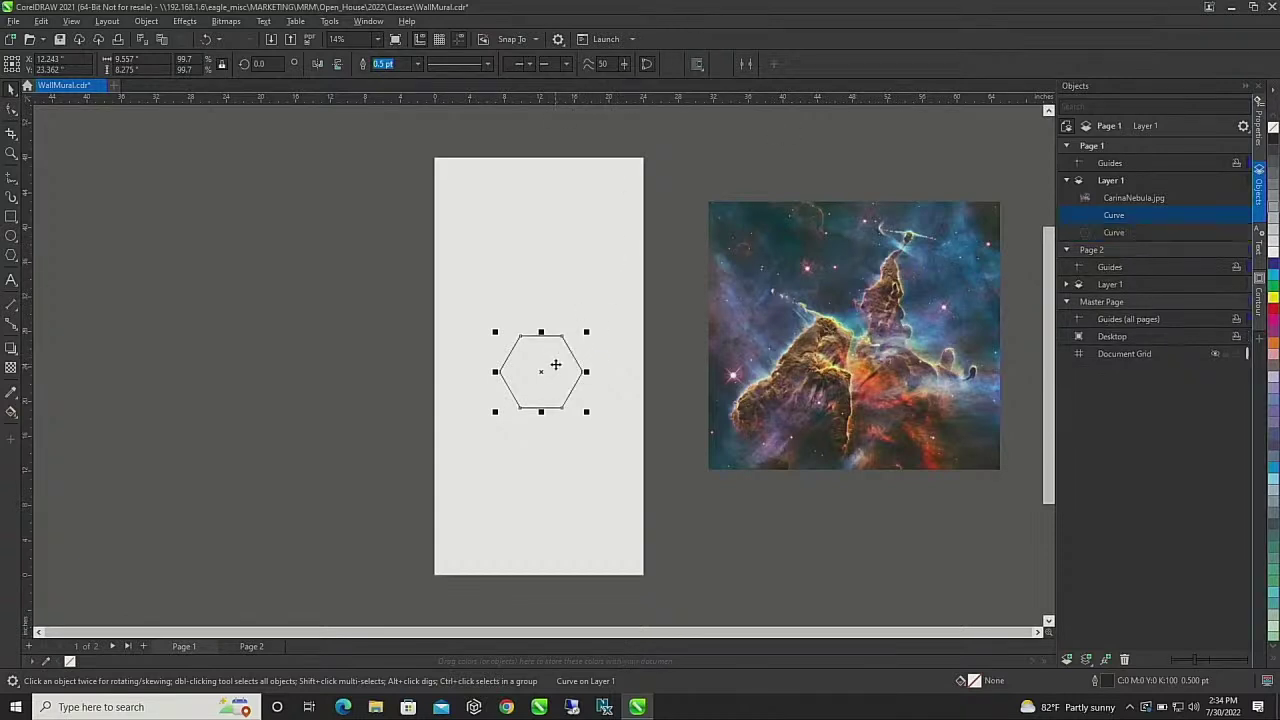
{"action": "left_click_drag", "start_coordinate": [541, 372], "coordinate": [541, 372]}
{"action": "left_click_drag", "start_coordinate": [550, 386], "coordinate": [557, 328]}
{"action": "key", "text": "Escape"}
{"action": "key", "text": "ctrl+z"}
{"action": "left_click_drag", "start_coordinate": [538, 371], "coordinate": [546, 298]}
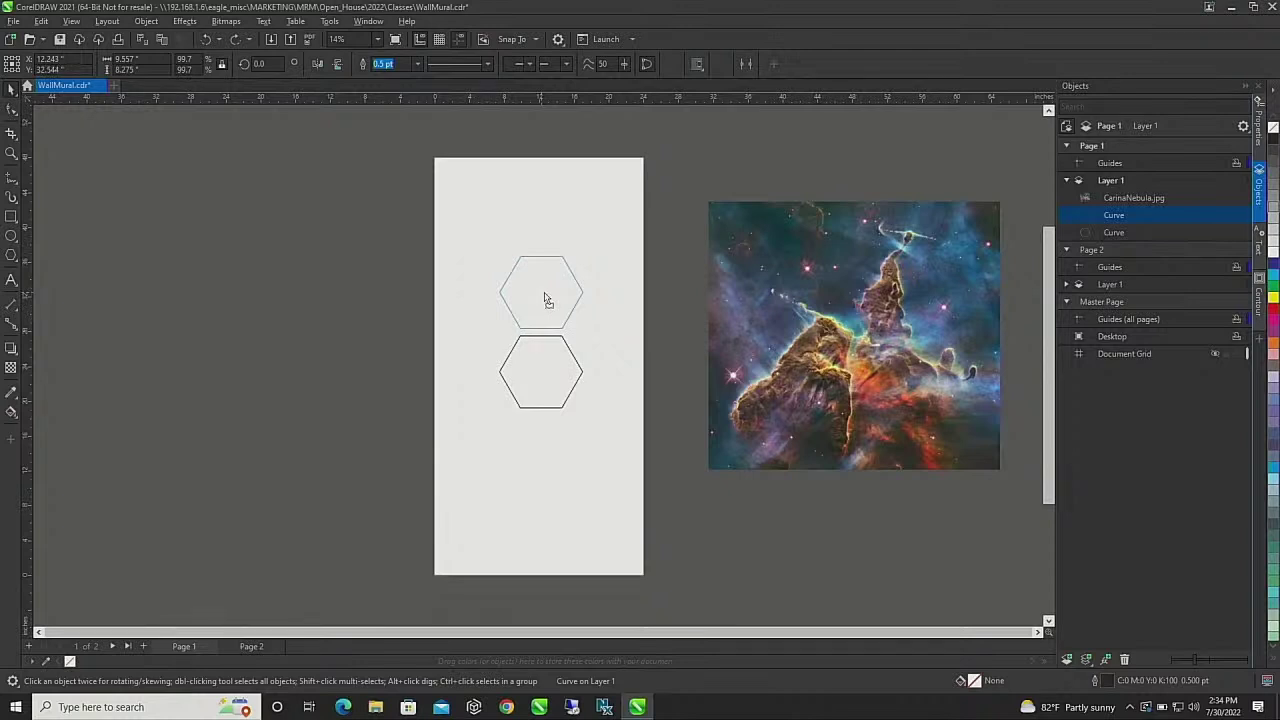
{"action": "mouse_move", "coordinate": [546, 298]}
{"action": "left_mouse_down"}
{"action": "mouse_move", "coordinate": [503, 286]}
{"action": "mouse_move", "coordinate": [560, 297]}
{"action": "mouse_move", "coordinate": [539, 298]}
{"action": "mouse_move", "coordinate": [549, 345]}
{"action": "mouse_move", "coordinate": [451, 371]}
{"action": "mouse_move", "coordinate": [535, 373]}
{"action": "mouse_move", "coordinate": [537, 295]}
{"action": "left_mouse_up"}
{"action": "left_click", "coordinate": [589, 445]}
Step: Duplicate the centre hexagon and place the copy directly below it with a narrow gap, centred at about Y 14.6 inches
{"action": "left_click", "coordinate": [566, 400]}
{"action": "key", "text": "ctrl+d"}
{"action": "left_click_drag", "start_coordinate": [543, 373], "coordinate": [548, 457]}
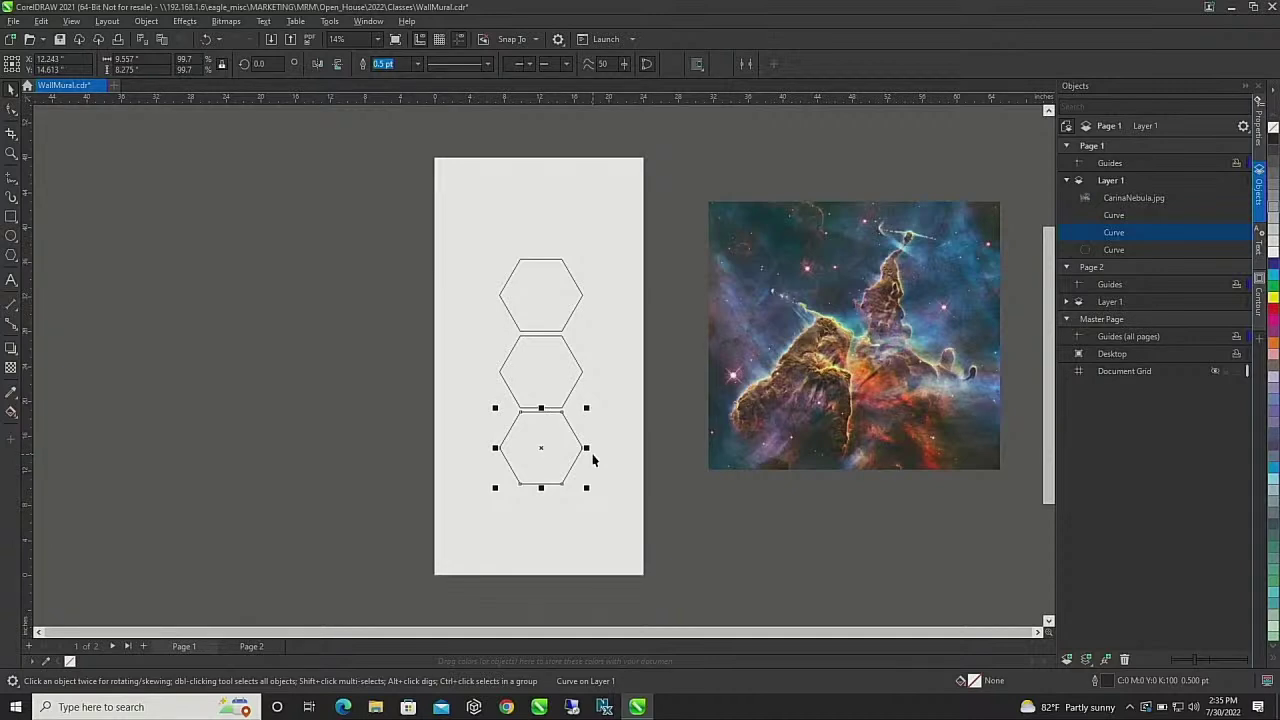
Step: Duplicate the centre hexagon and nest the copy at its upper left, centred at about X 4.68, Y 27.87 inches
{"action": "left_click", "coordinate": [517, 374]}
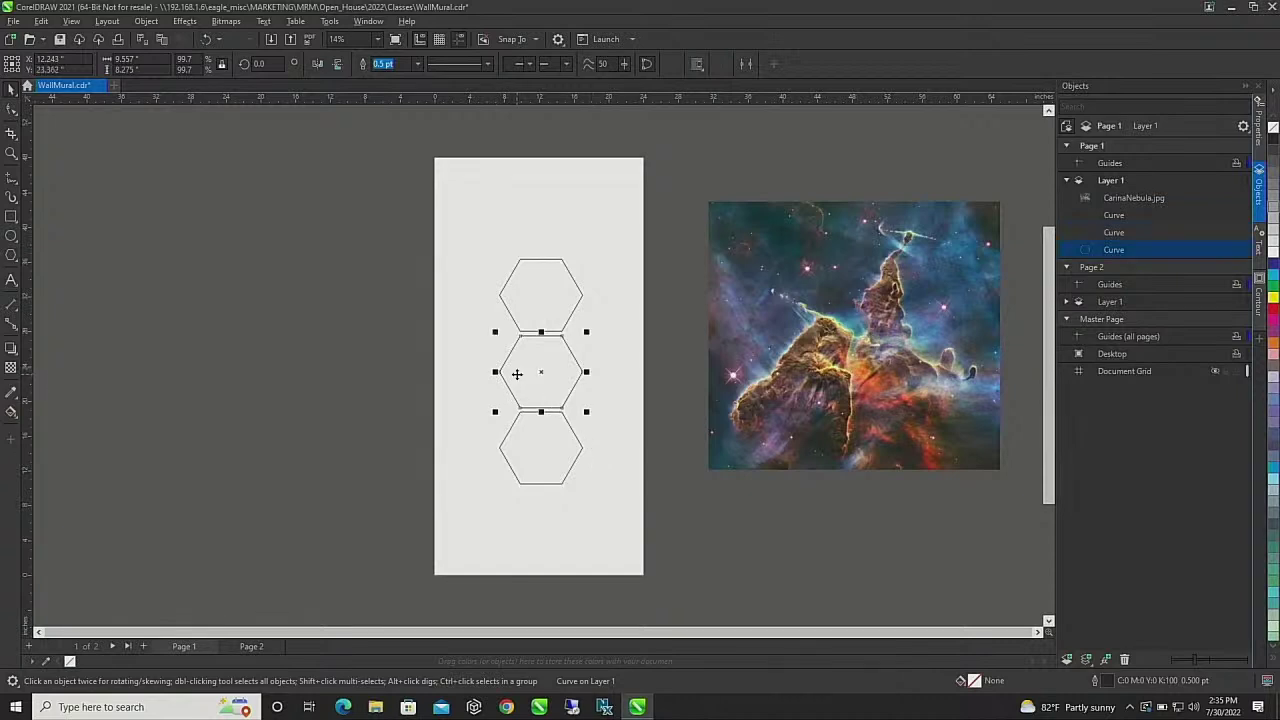
{"action": "key", "text": "ctrl+d"}
{"action": "left_click_drag", "start_coordinate": [538, 372], "coordinate": [479, 341]}
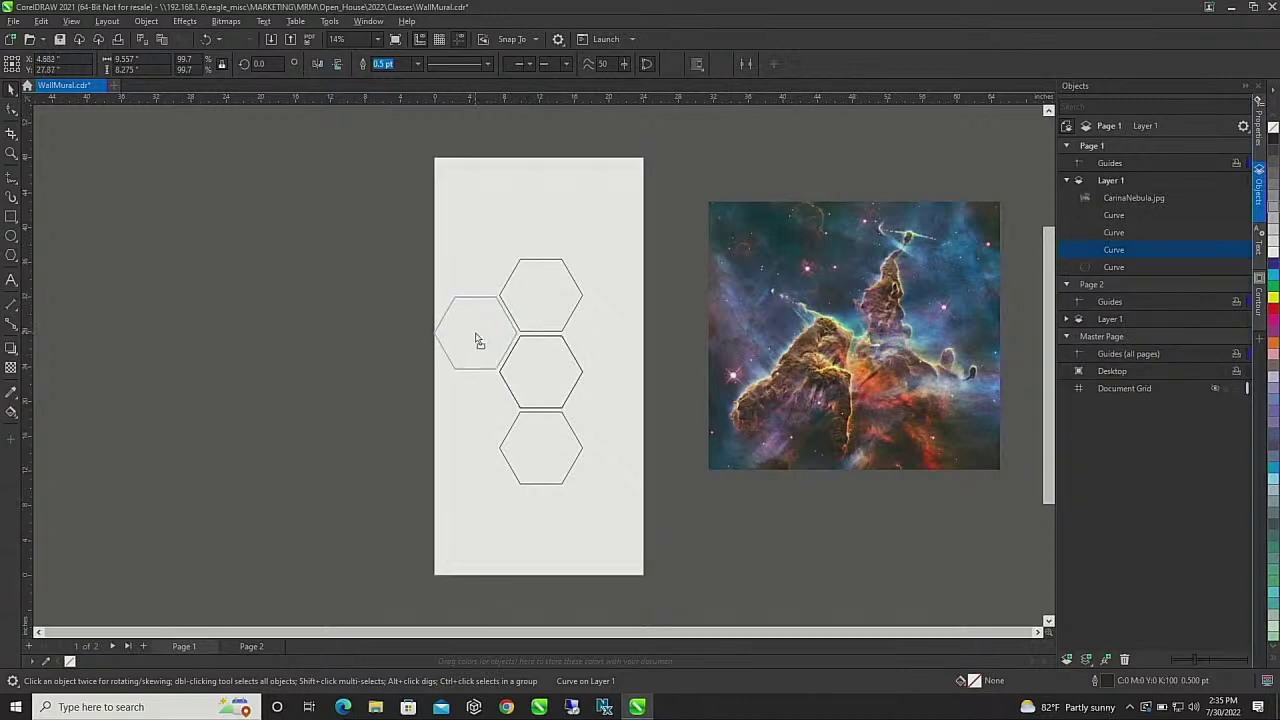
{"action": "left_click_drag", "start_coordinate": [479, 341], "coordinate": [479, 341]}
Step: Duplicate the upper-left hexagon and place the copy directly below it with a matching narrow gap
{"action": "left_click", "coordinate": [475, 368]}
{"action": "left_click", "coordinate": [476, 369]}
{"action": "key", "text": "ctrl+v"}
{"action": "left_click", "coordinate": [474, 350]}
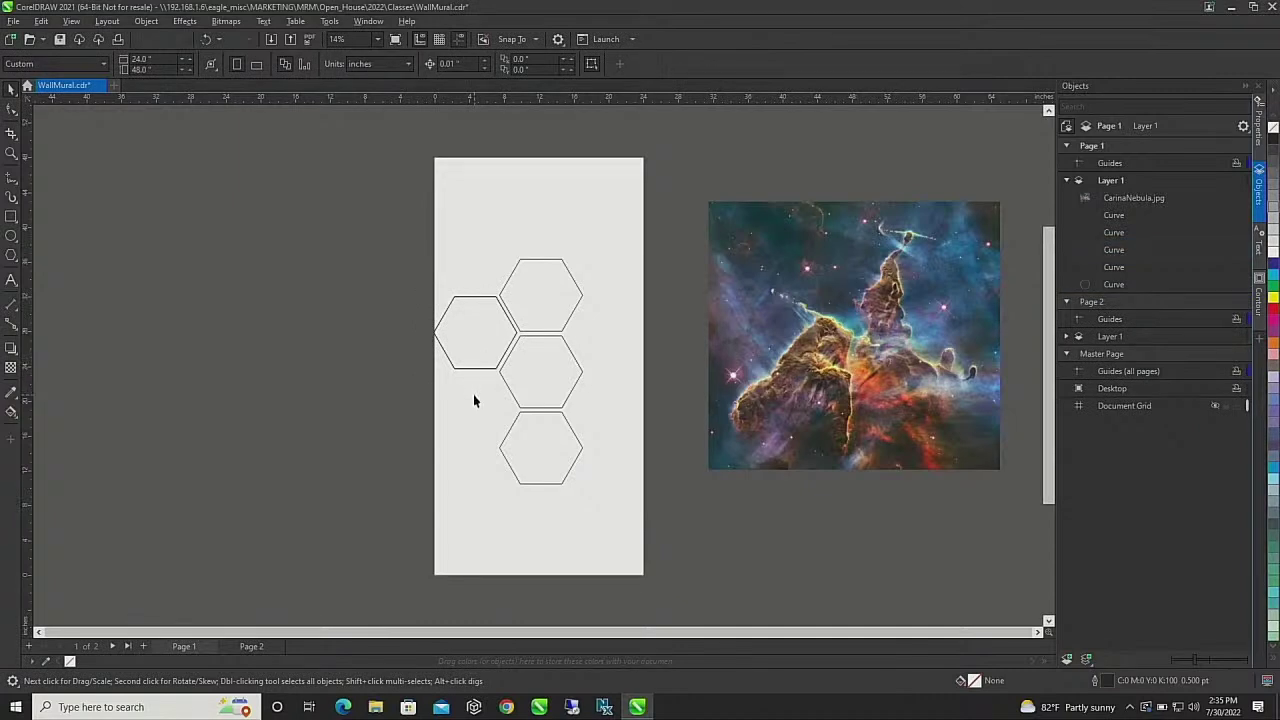
{"action": "left_click", "coordinate": [463, 358]}
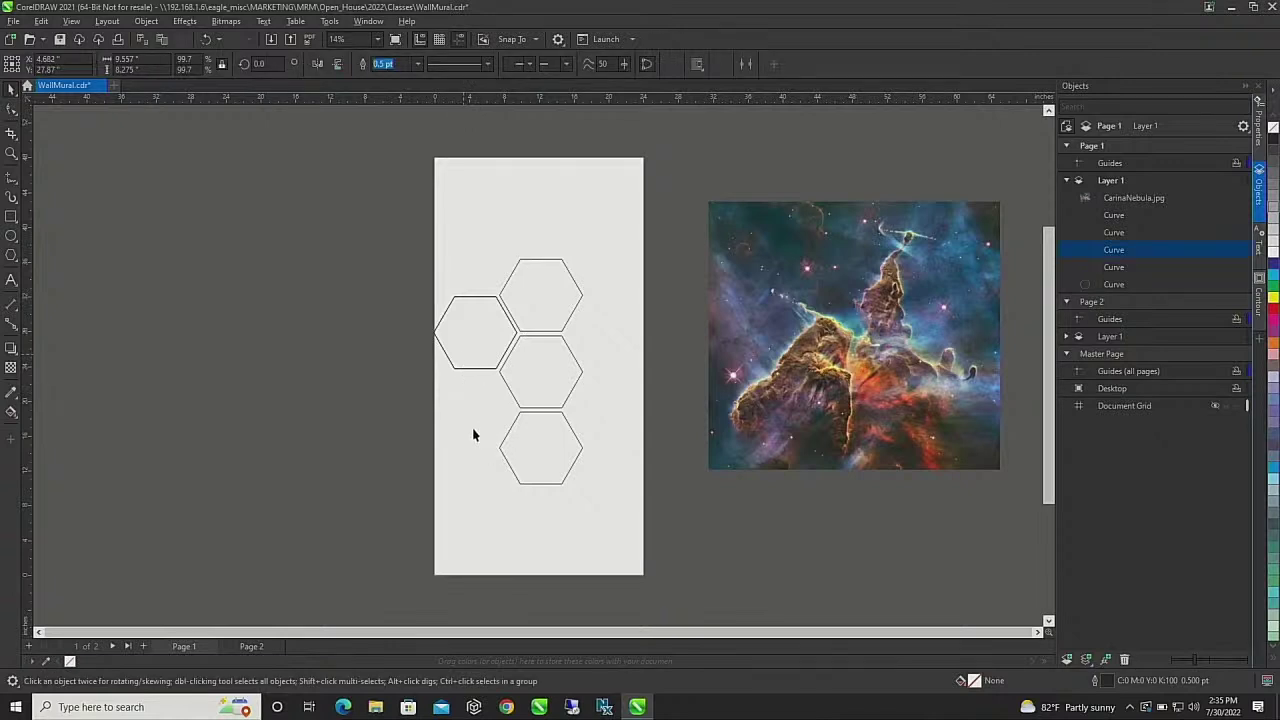
{"action": "left_click", "coordinate": [458, 334]}
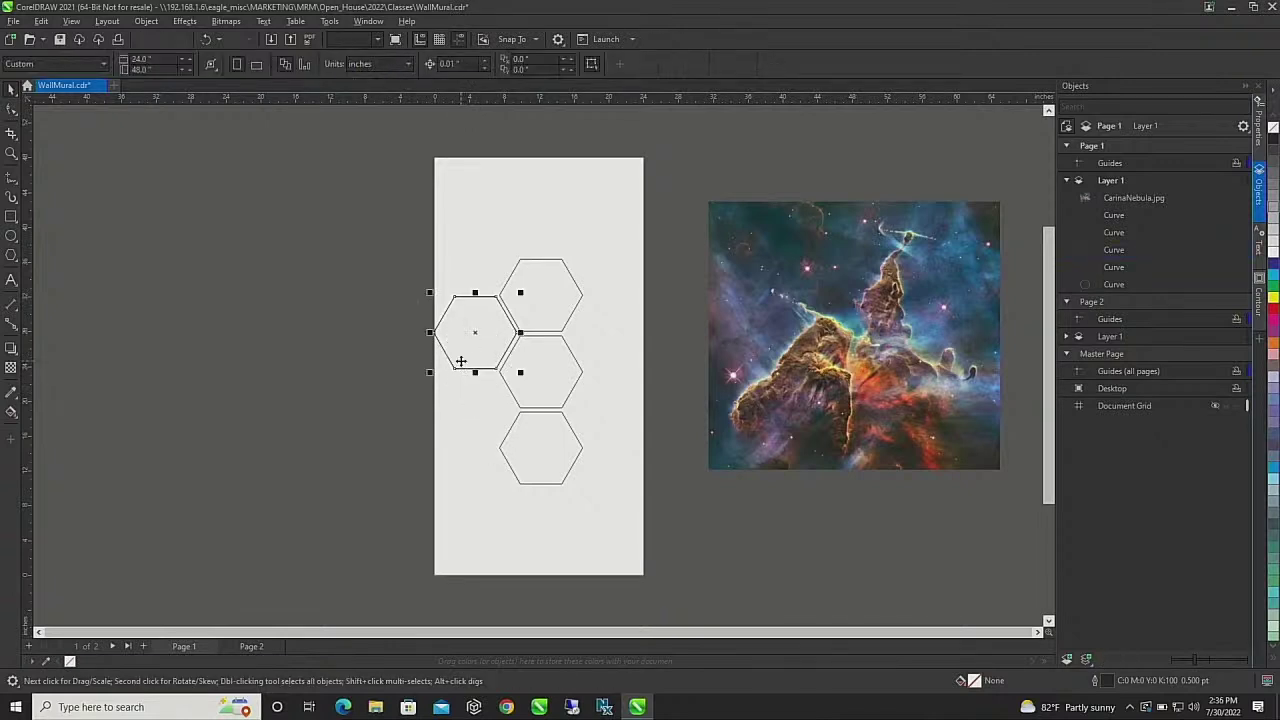
{"action": "left_click_drag", "start_coordinate": [458, 331], "coordinate": [452, 411]}
Step: Duplicate the two left hexagons and place the copies on the opposite side of the centre column, centred at about X 19.85 inches
{"action": "left_click", "coordinate": [457, 347]}
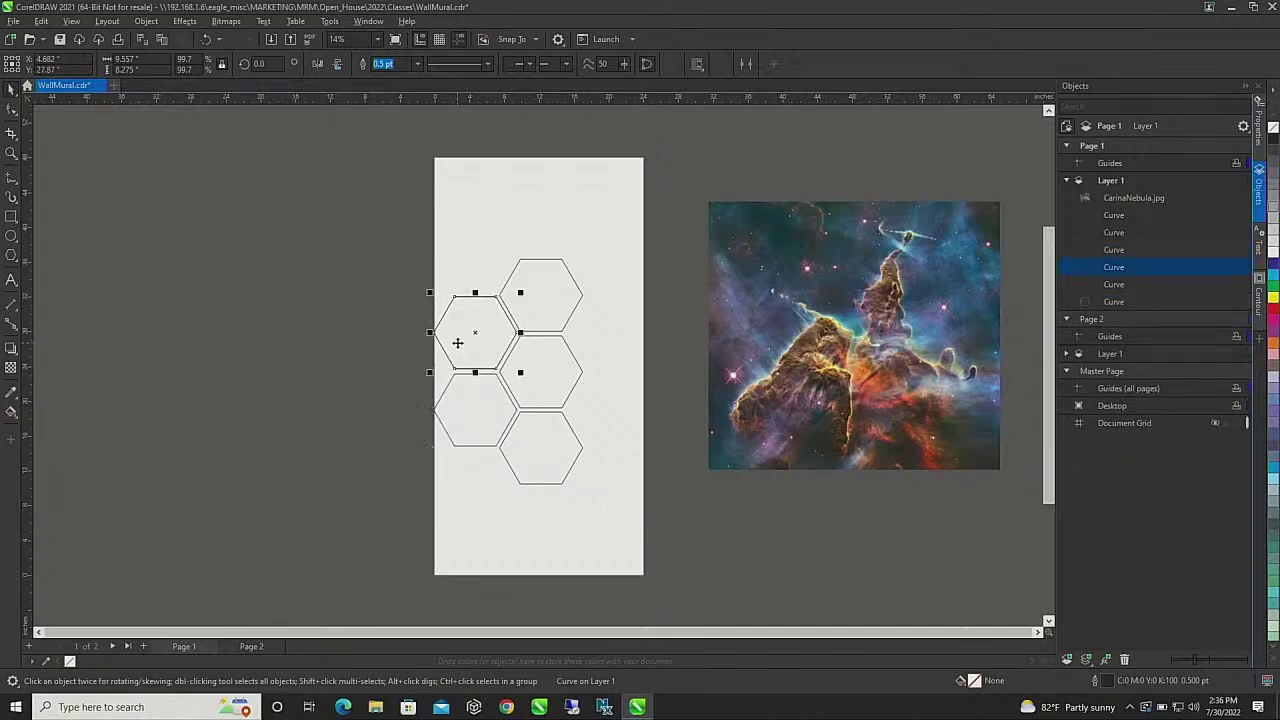
{"action": "left_click", "coordinate": [471, 408], "text": "shift"}
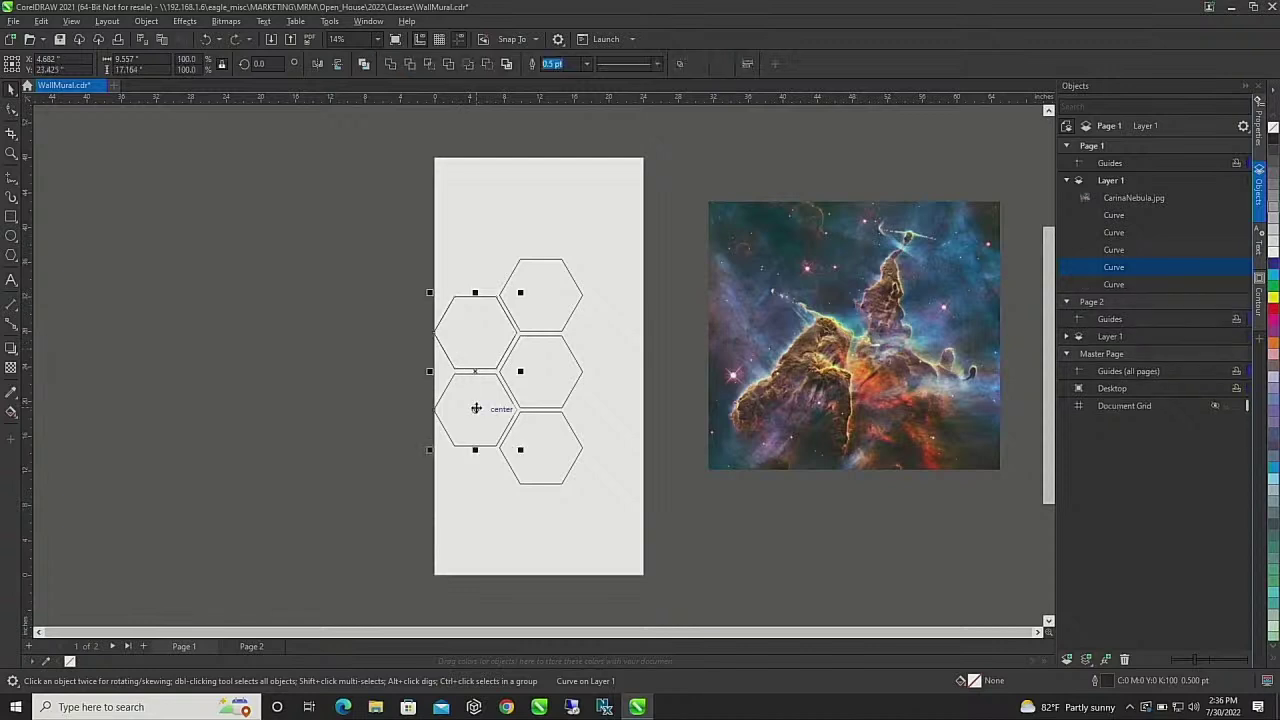
{"action": "left_click_drag", "start_coordinate": [466, 348], "coordinate": [601, 370]}
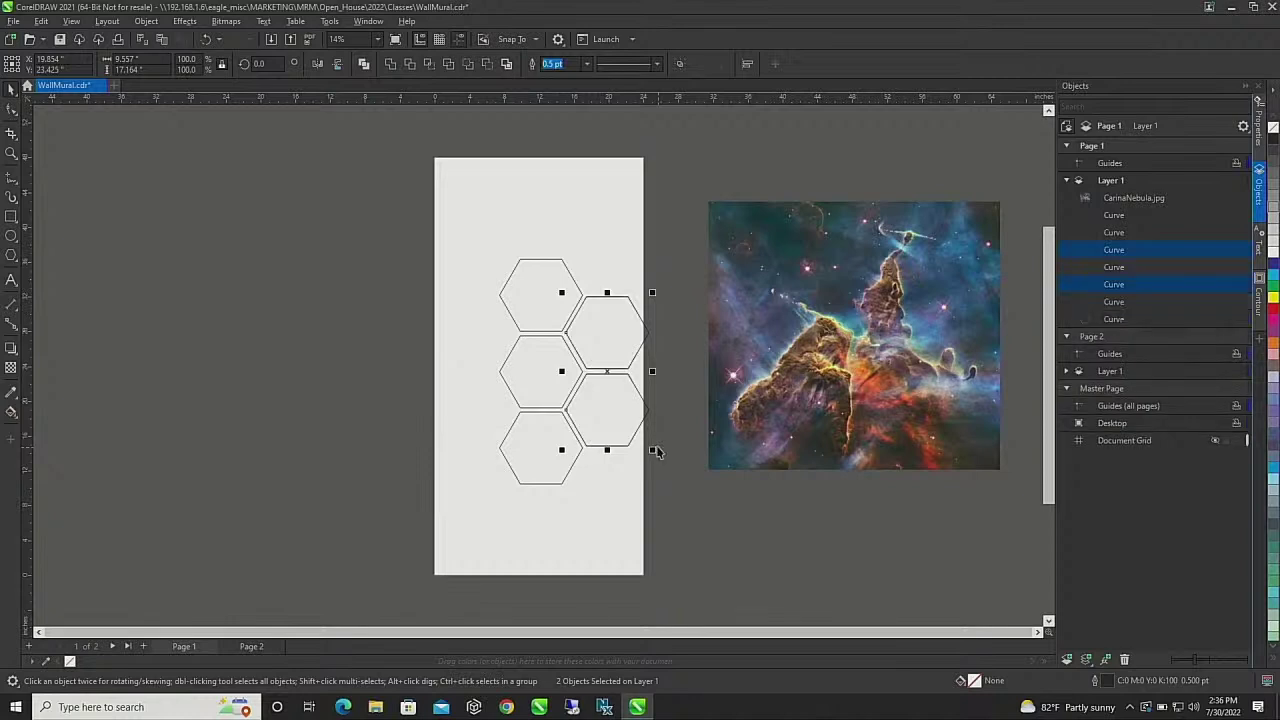
{"action": "left_click_drag", "start_coordinate": [620, 412], "coordinate": [489, 405]}
{"action": "left_click", "coordinate": [663, 514]}
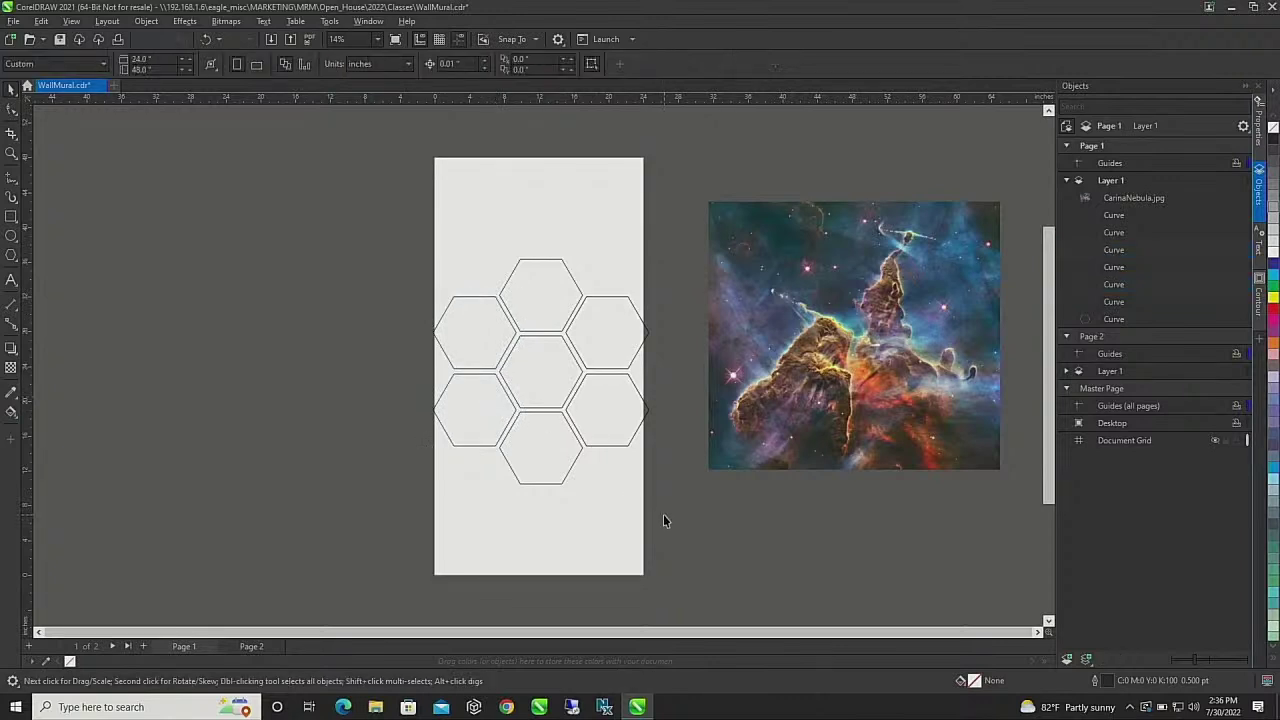
{"action": "left_click", "coordinate": [145, 59]}
{"action": "type", "text": "24.05"}
{"action": "key", "text": "Return"}
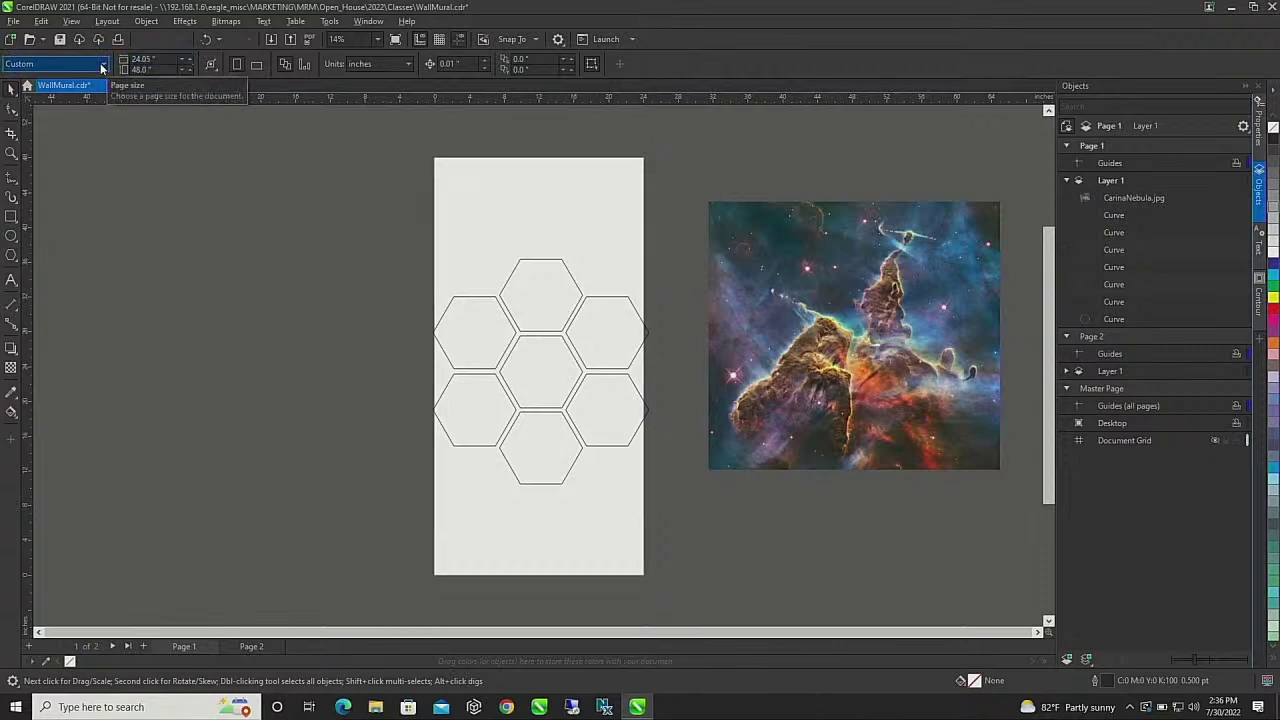
Step: Set the page width to 48 inches
{"action": "left_click", "coordinate": [173, 59]}
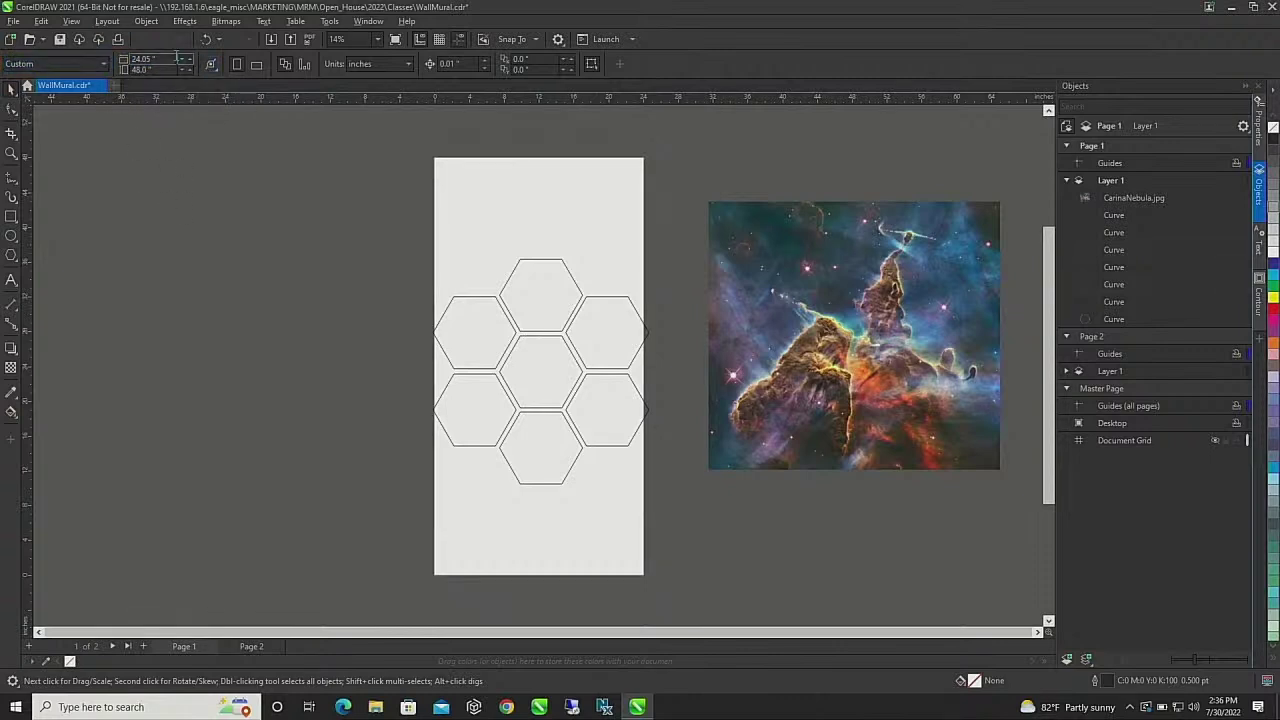
{"action": "left_click", "coordinate": [168, 58]}
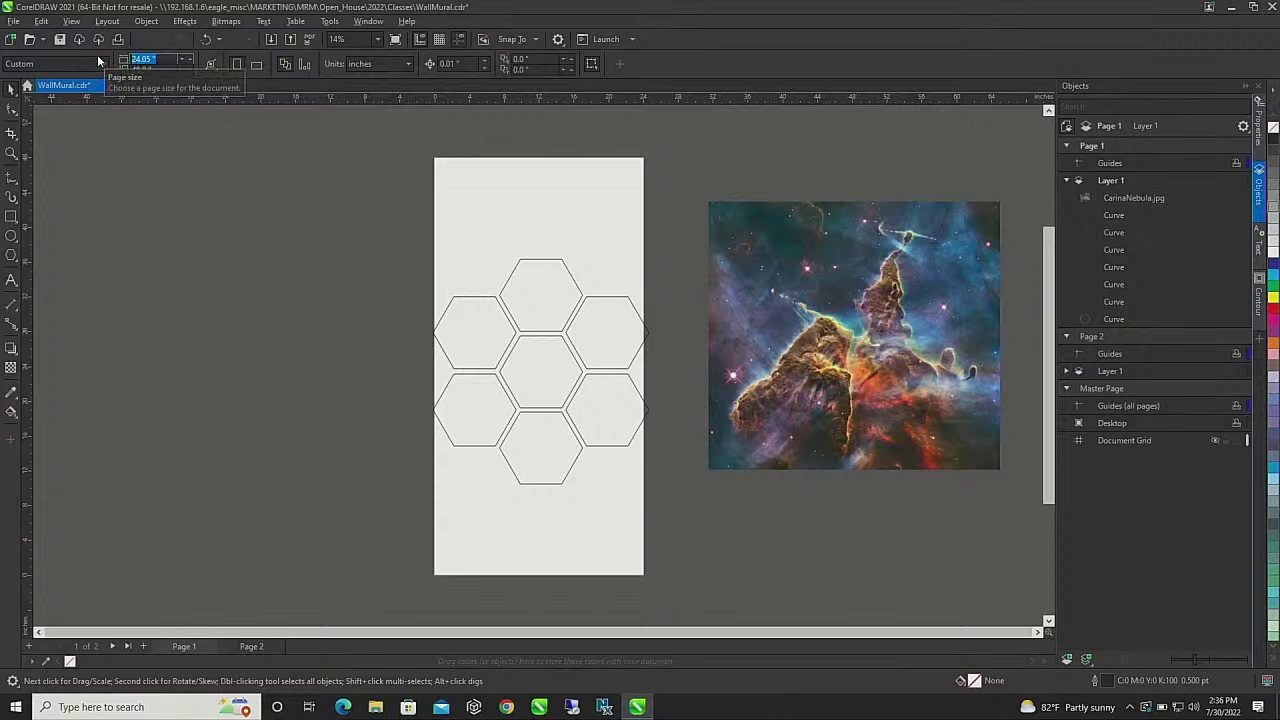
{"action": "type", "text": "48"}
{"action": "key", "text": "Return"}
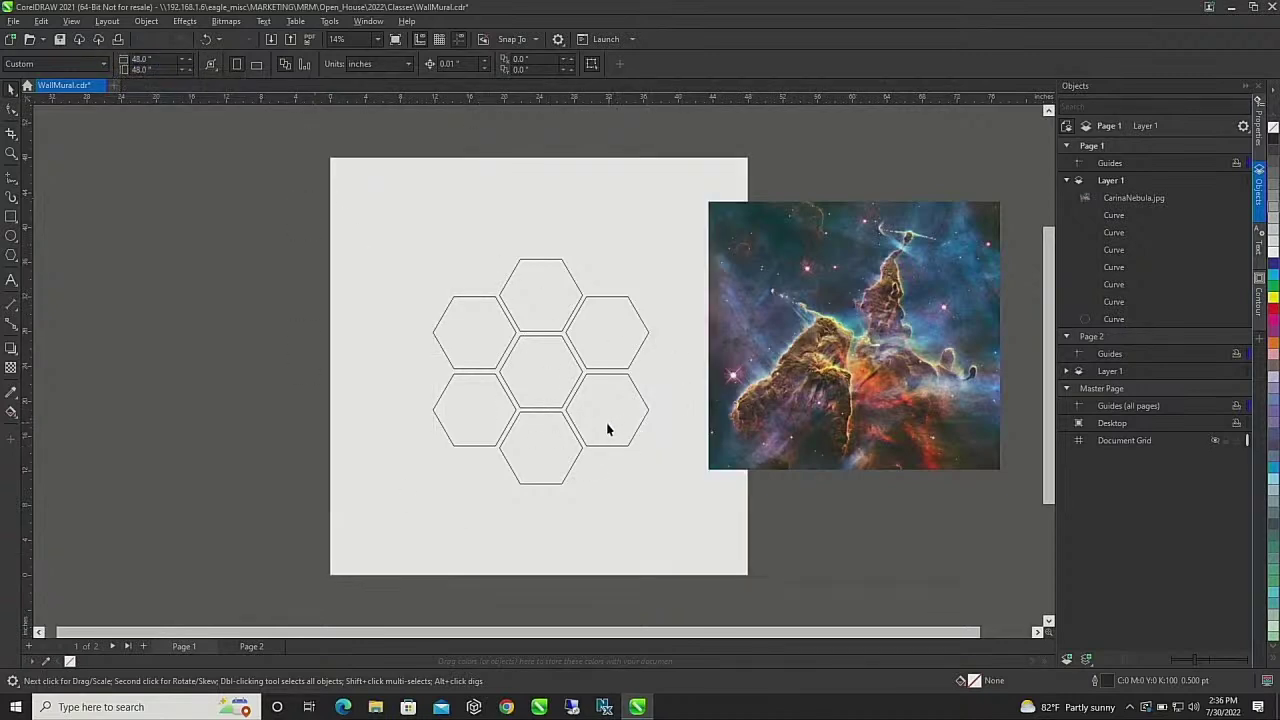
Step: Centre the nebula image horizontally and vertically on the middle hexagon, and send it behind all the hexagons
{"action": "left_click", "coordinate": [871, 358]}
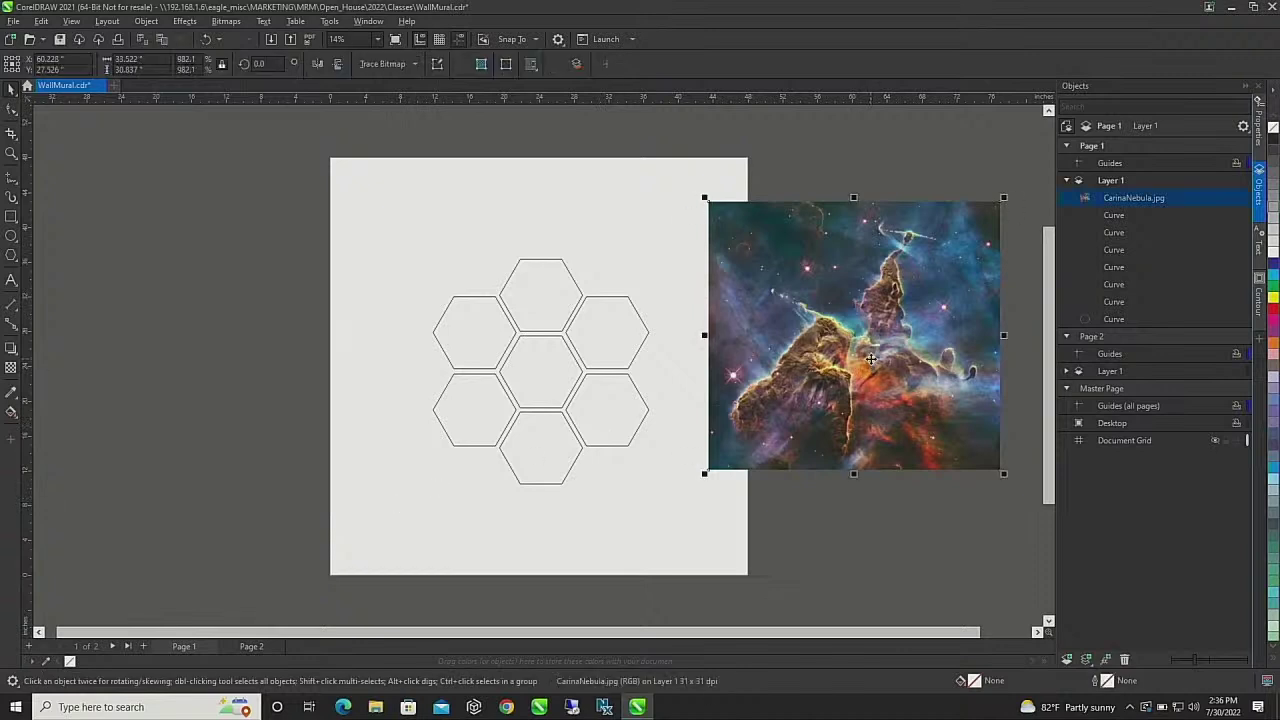
{"action": "left_click", "coordinate": [548, 378], "text": "shift"}
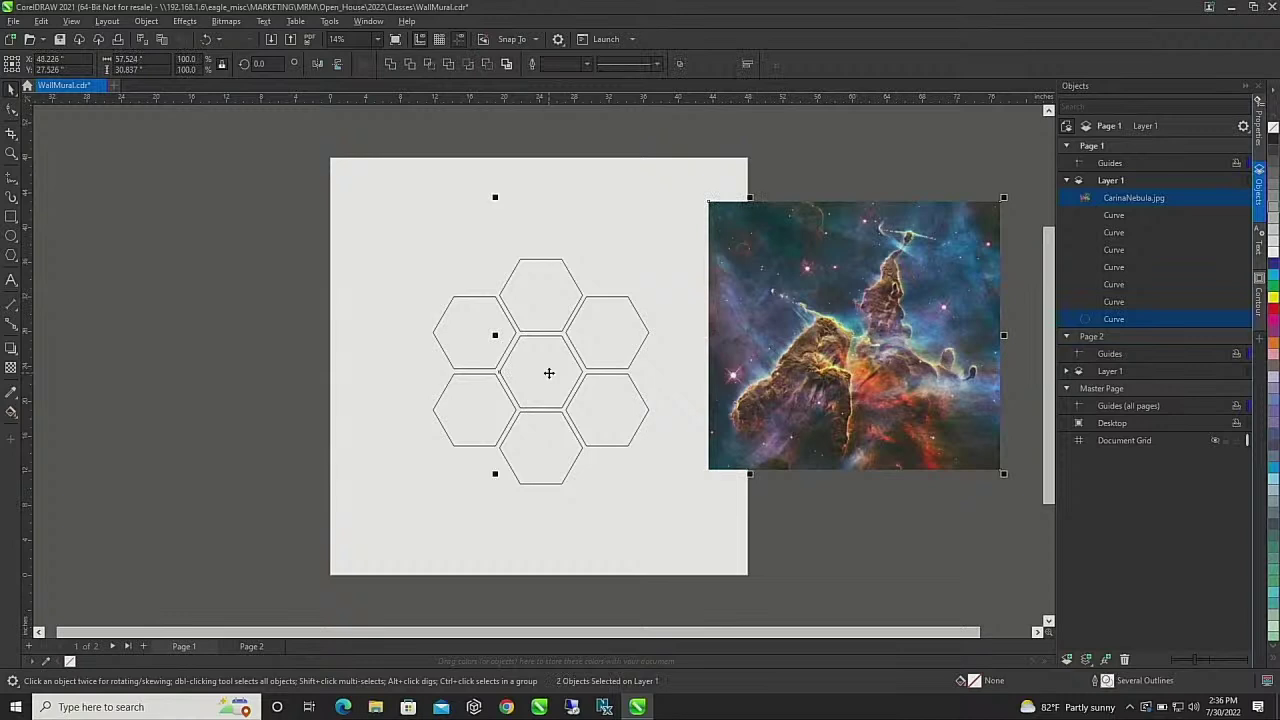
{"action": "key", "text": "c"}
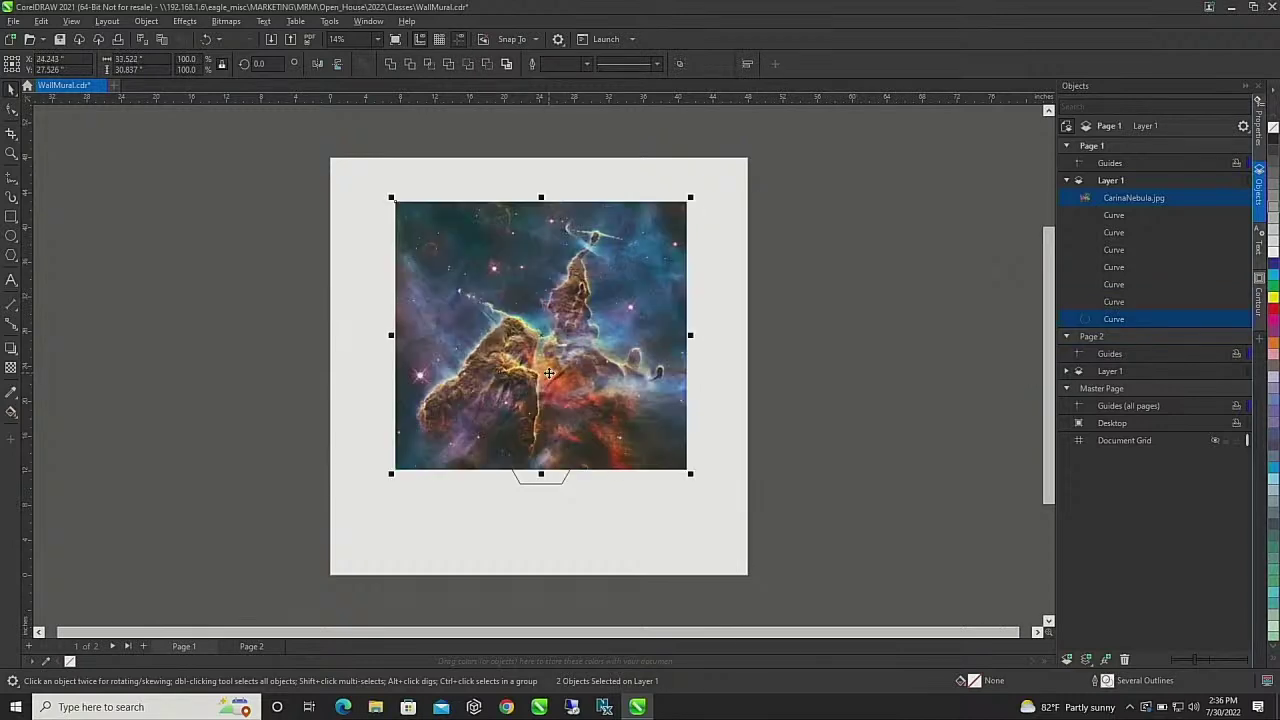
{"action": "key", "text": "e"}
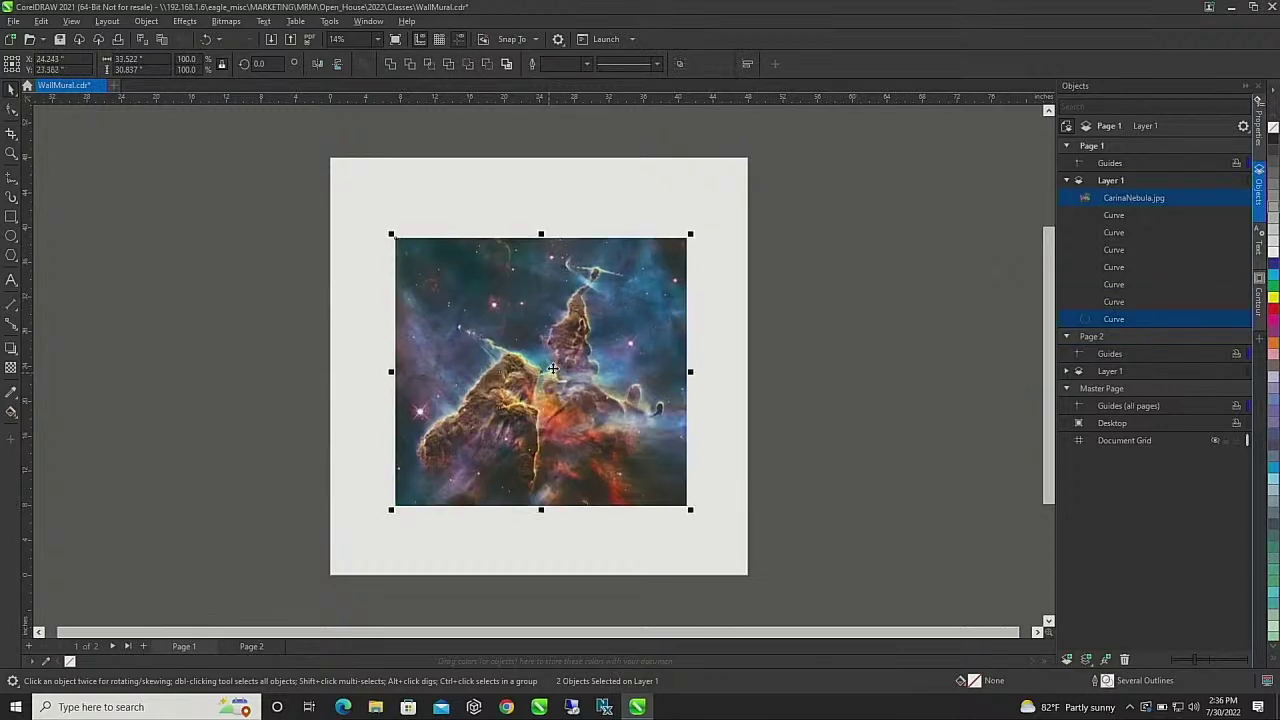
{"action": "left_click", "coordinate": [669, 276]}
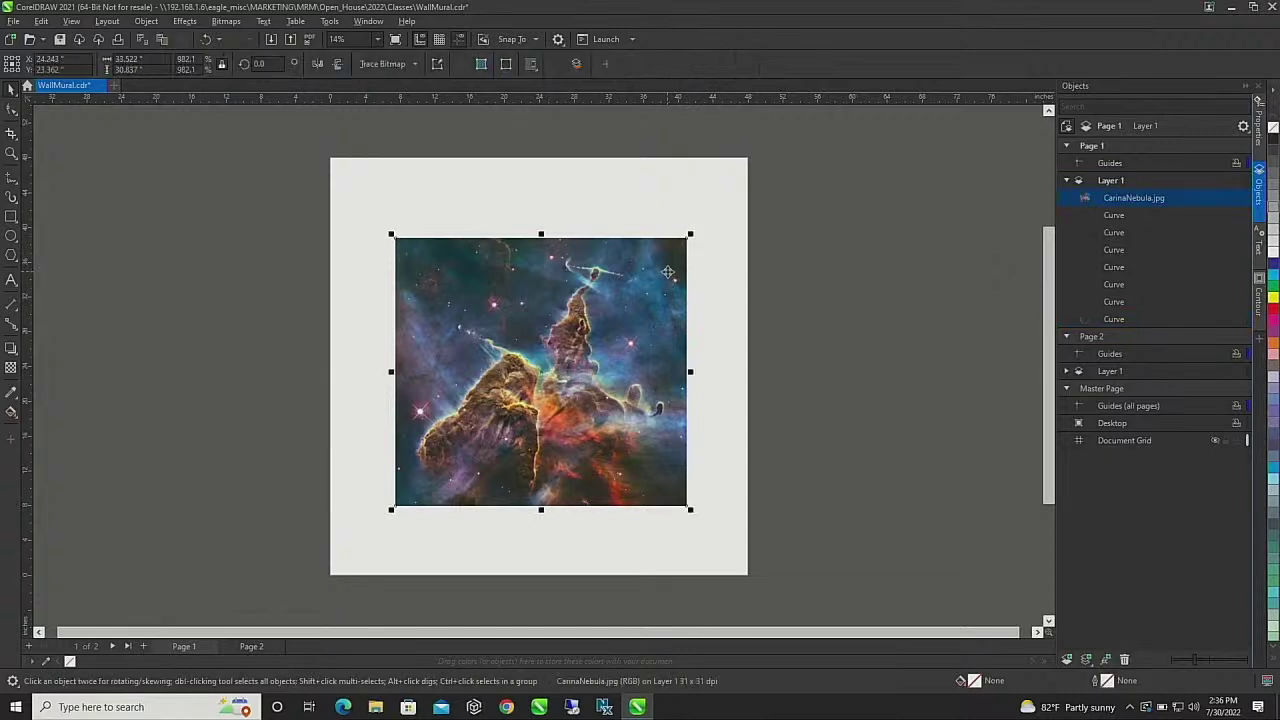
{"action": "key", "text": "shift+Page_Down"}
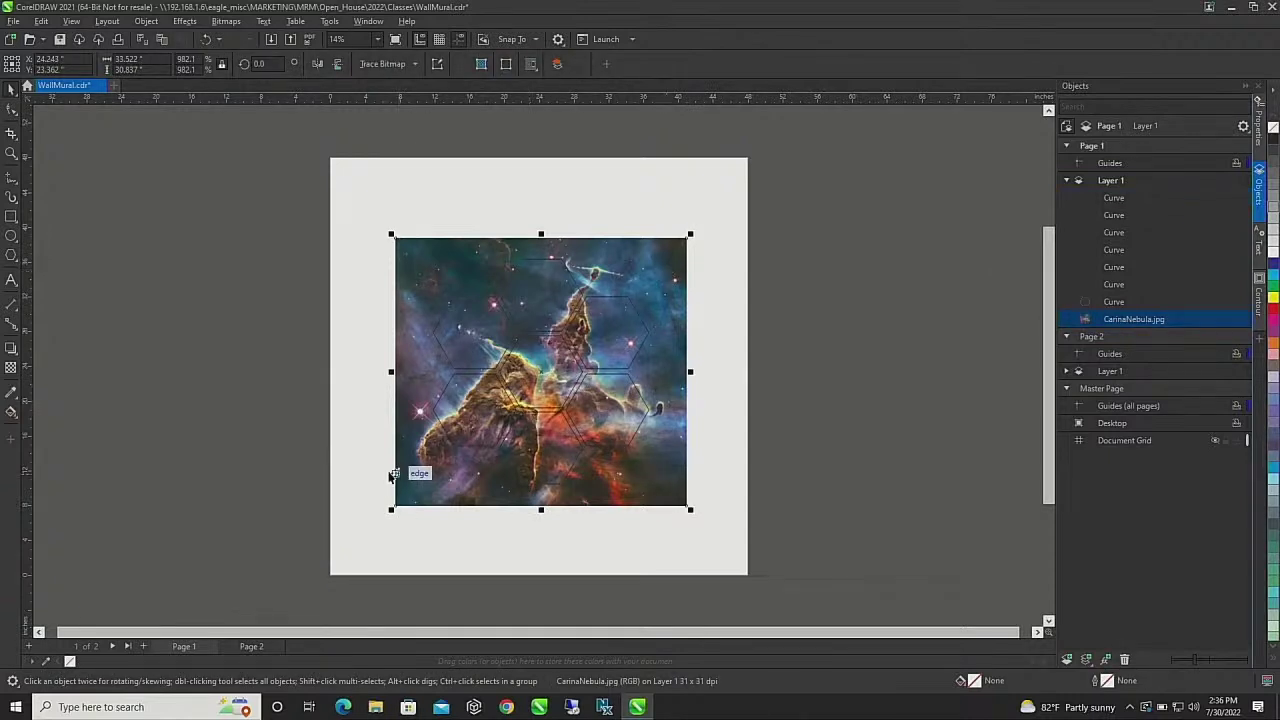
Step: Give all seven hexagons a magenta outline (C0 M100 Y0 K0)
{"action": "left_click_drag", "start_coordinate": [408, 210], "coordinate": [667, 509]}
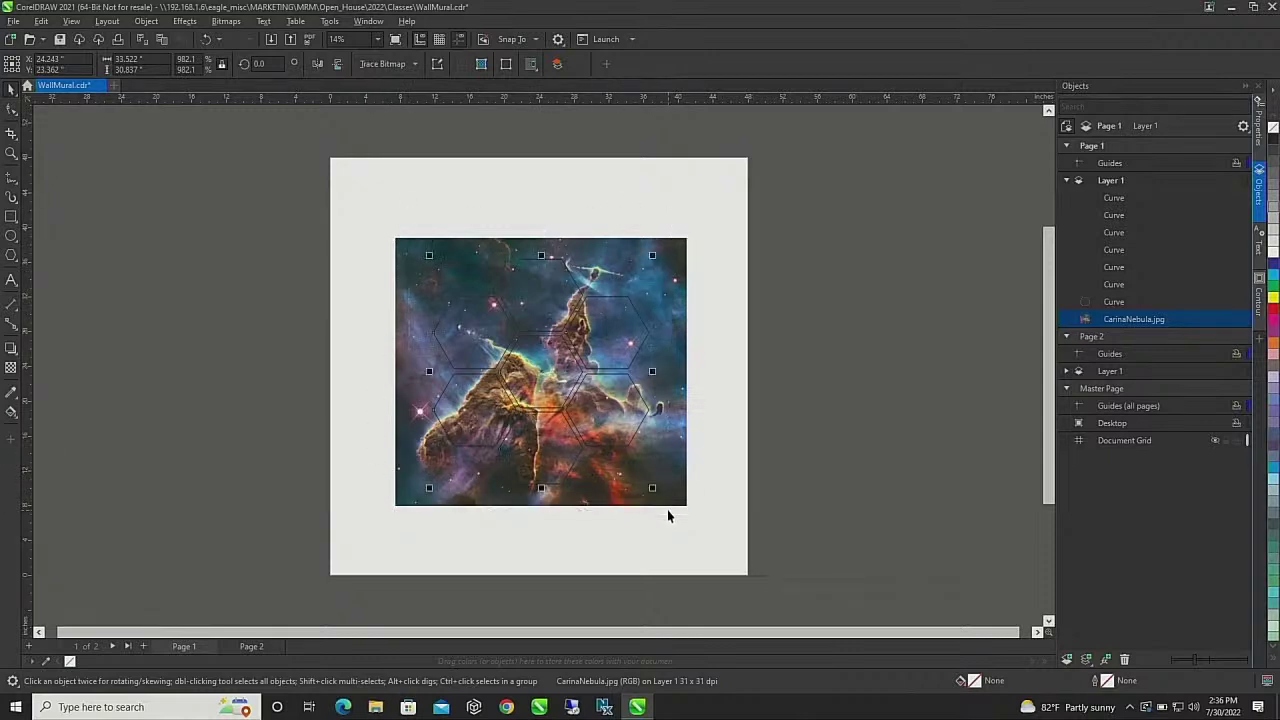
{"action": "right_click", "coordinate": [1268, 321]}
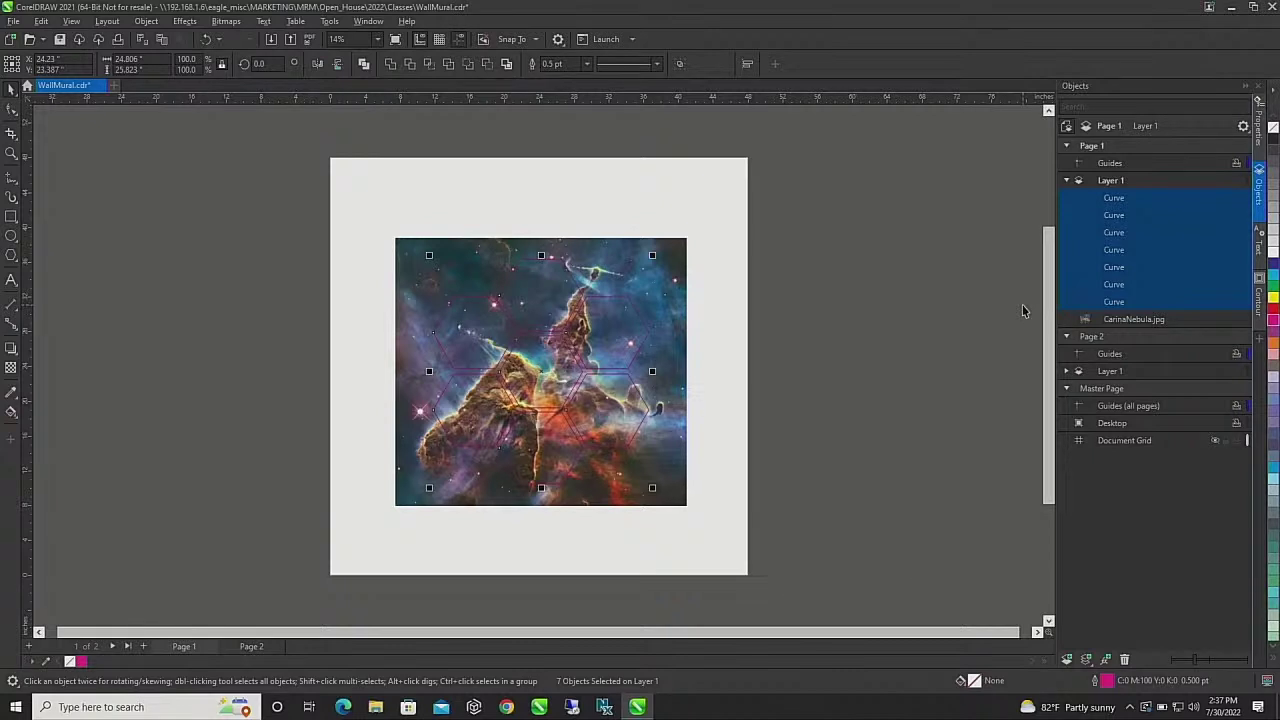
{"action": "left_click", "coordinate": [764, 488]}
Step: Scale the nebula image down proportionally about its centre to about 29.17 by 26.83 inches, just enclosing the hexagons
{"action": "left_click", "coordinate": [672, 486]}
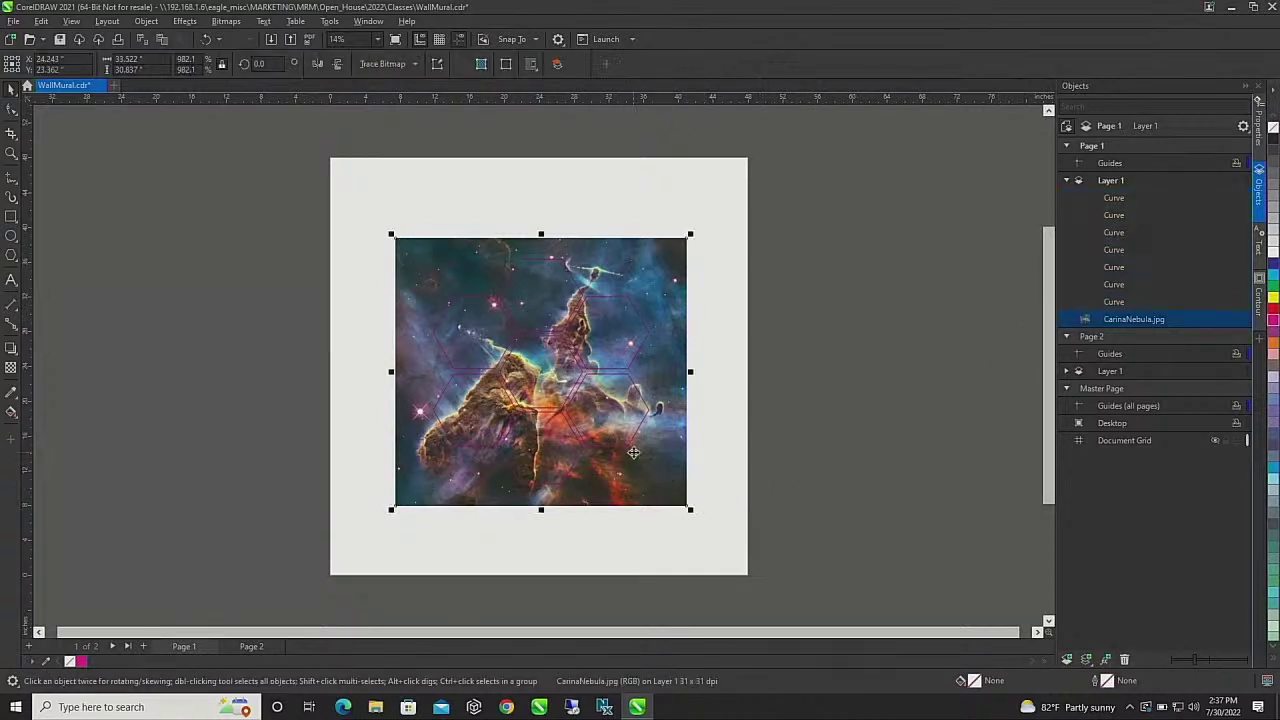
{"action": "left_click_drag", "start_coordinate": [690, 509], "coordinate": [667, 490]}
{"action": "key", "text": "ctrl+z"}
{"action": "left_click_drag", "start_coordinate": [690, 510], "coordinate": [674, 512]}
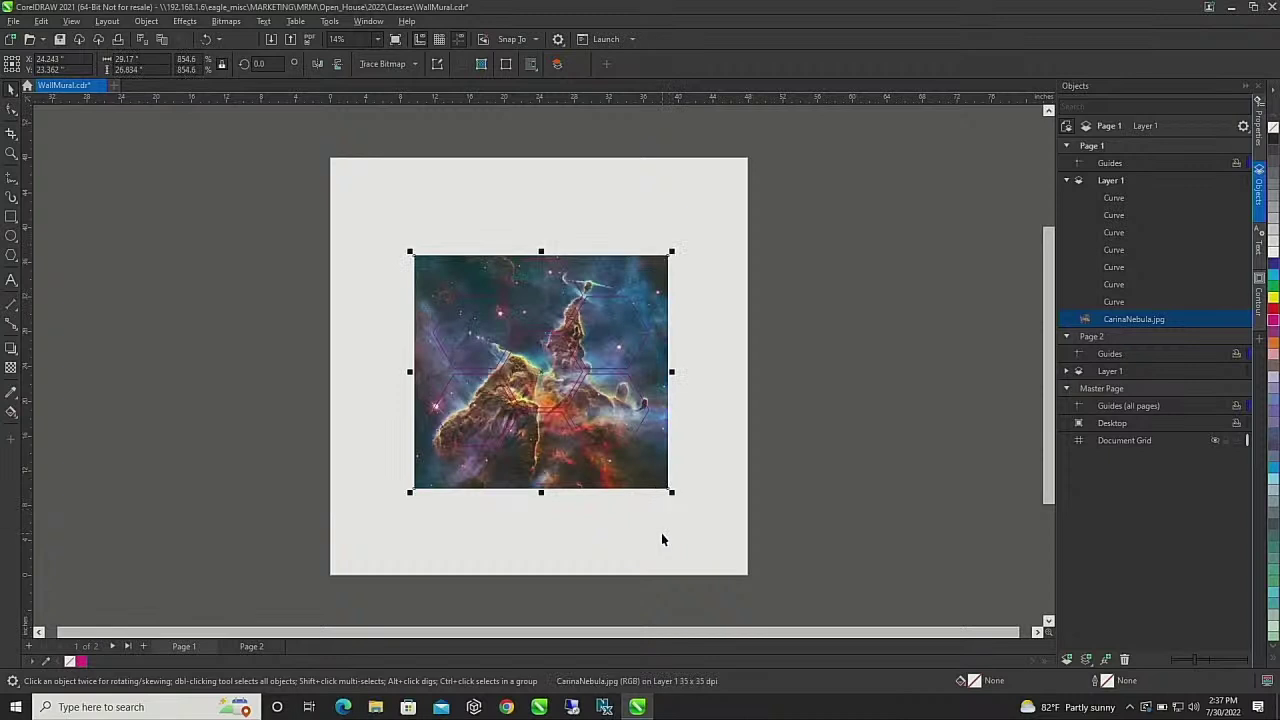
{"action": "left_click", "coordinate": [661, 539]}
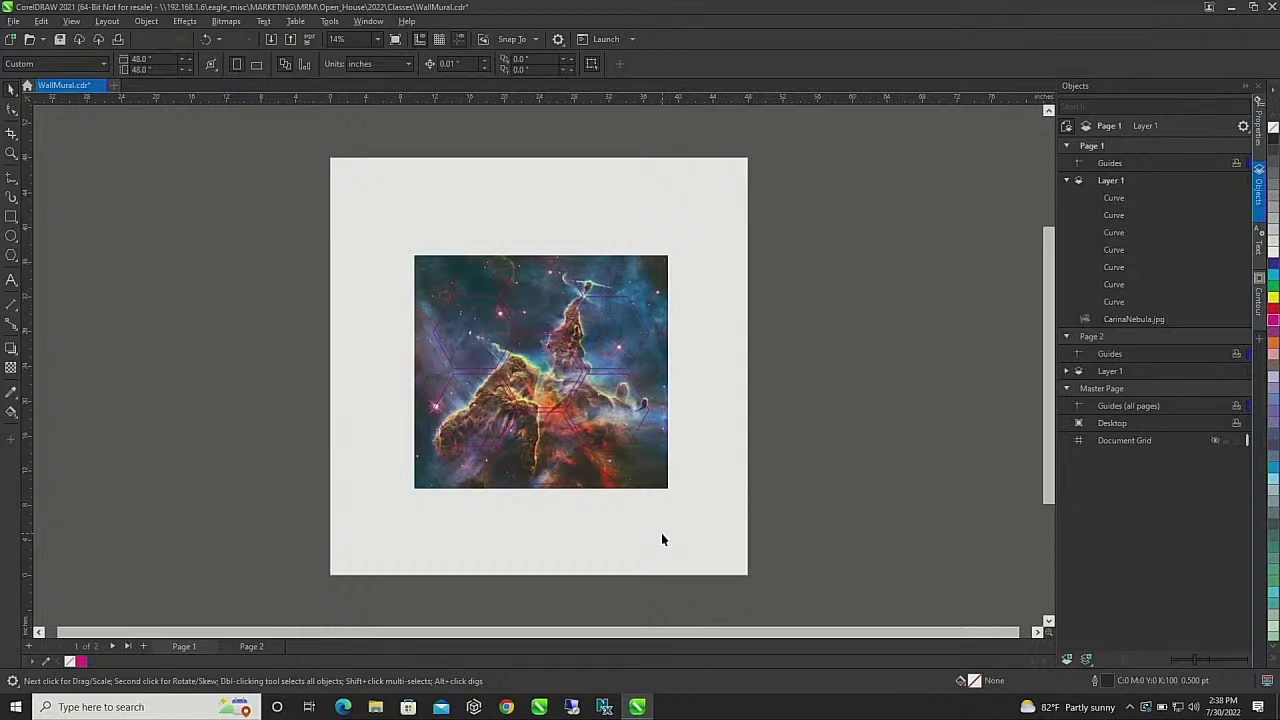
Step: Intersect the nebula image with the lower-right hexagon and with the upper-right hexagon, keeping the originals
{"action": "left_click", "coordinate": [622, 416]}
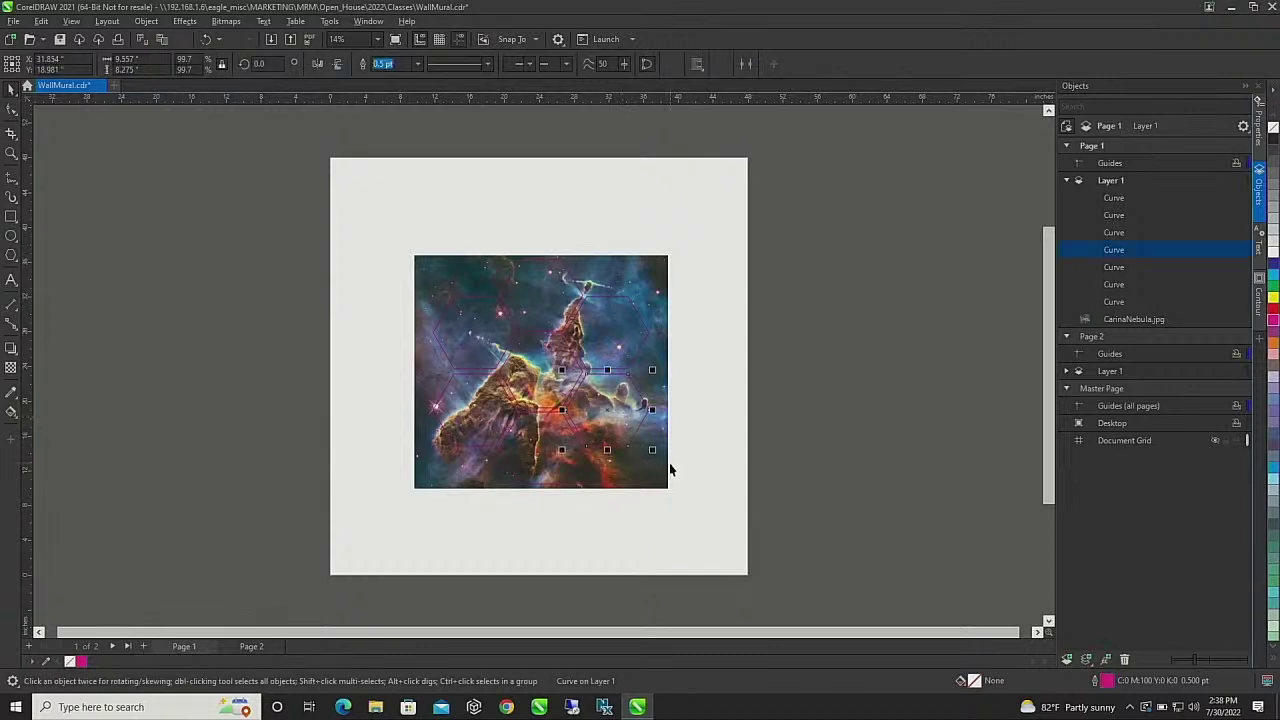
{"action": "left_click", "coordinate": [644, 481], "text": "shift"}
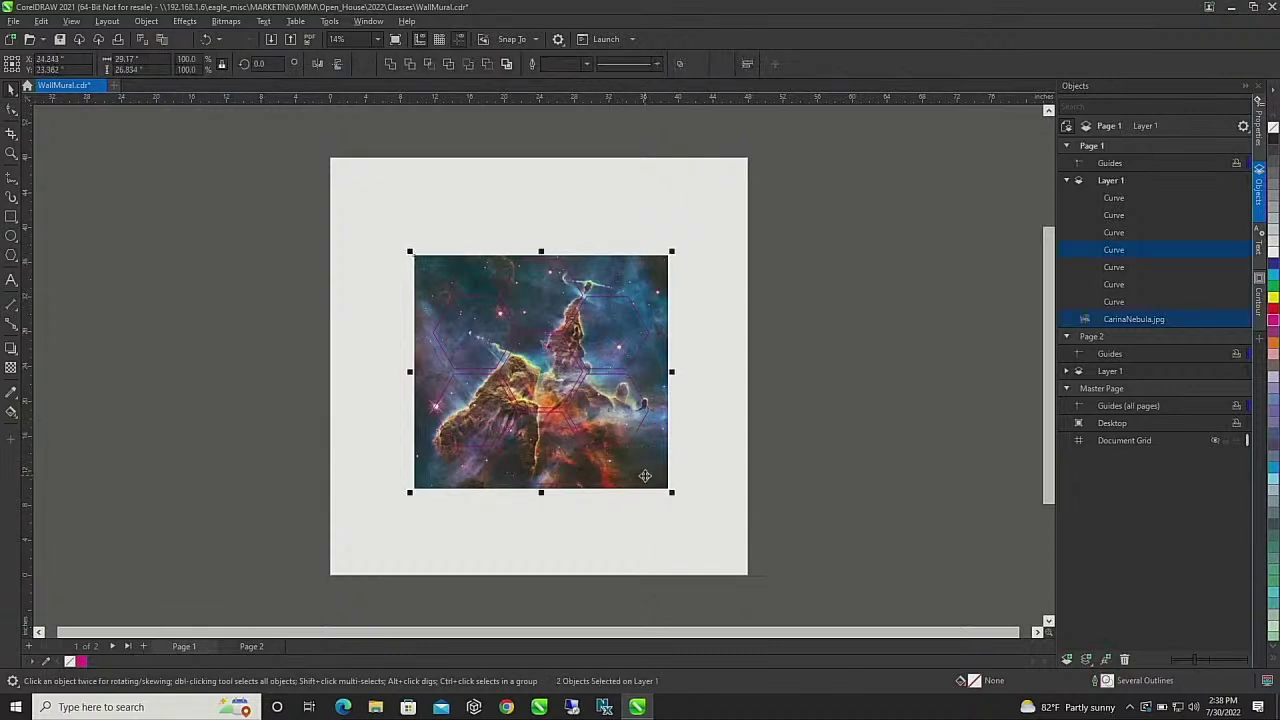
{"action": "left_click", "coordinate": [435, 66]}
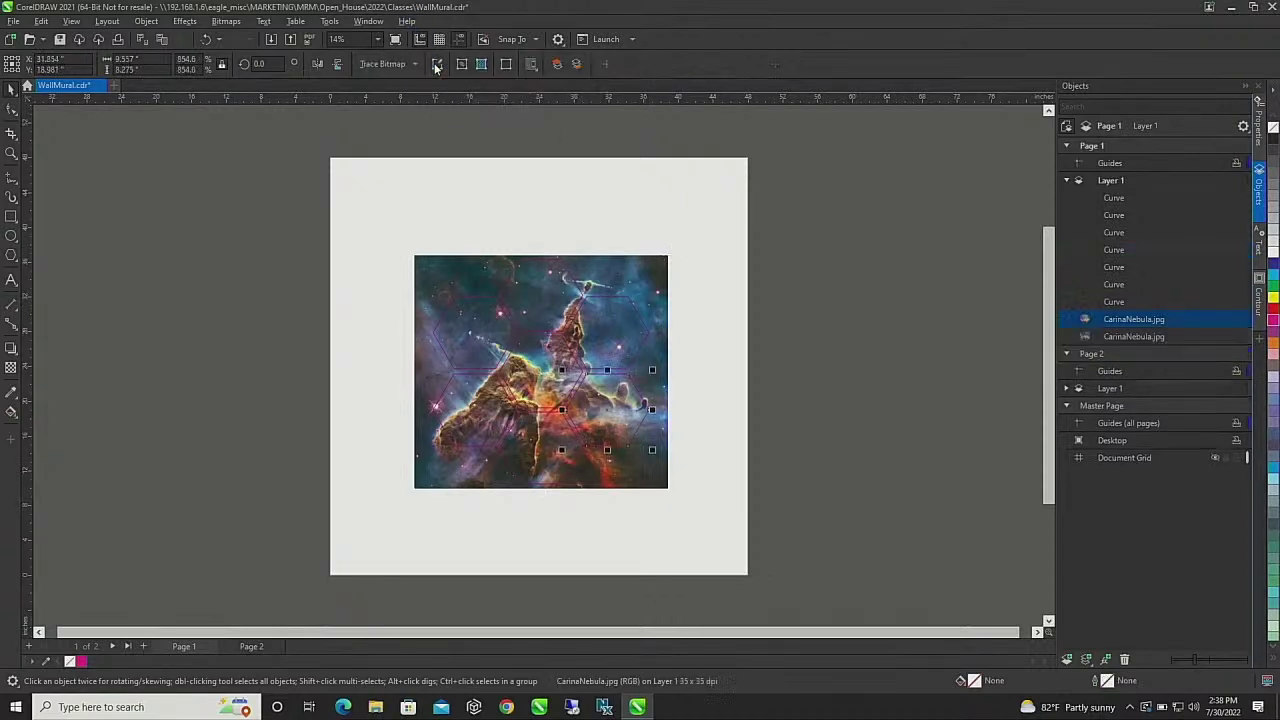
{"action": "left_click", "coordinate": [617, 292]}
{"action": "left_click", "coordinate": [603, 262], "text": "shift"}
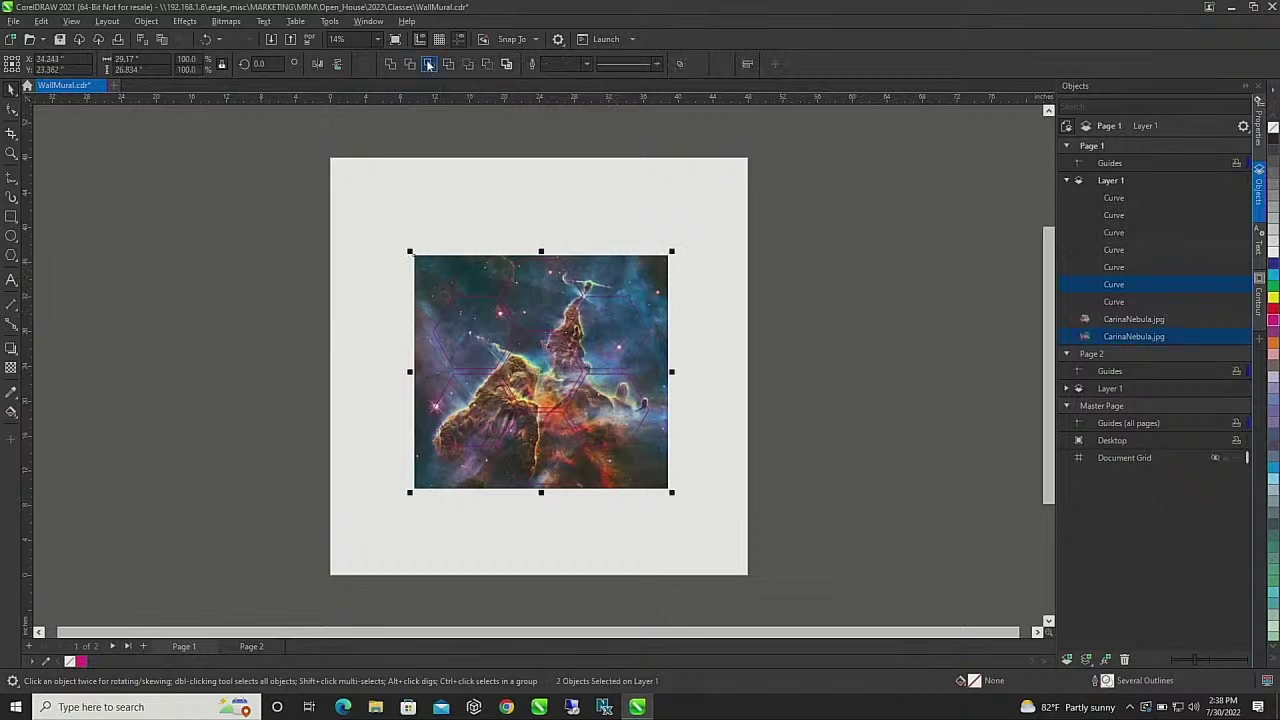
{"action": "left_click", "coordinate": [481, 63]}
Step: Intersect the nebula image with the centre hexagon and with the top hexagon, keeping the originals
{"action": "left_click", "coordinate": [473, 291]}
{"action": "left_click", "coordinate": [497, 410], "text": "shift"}
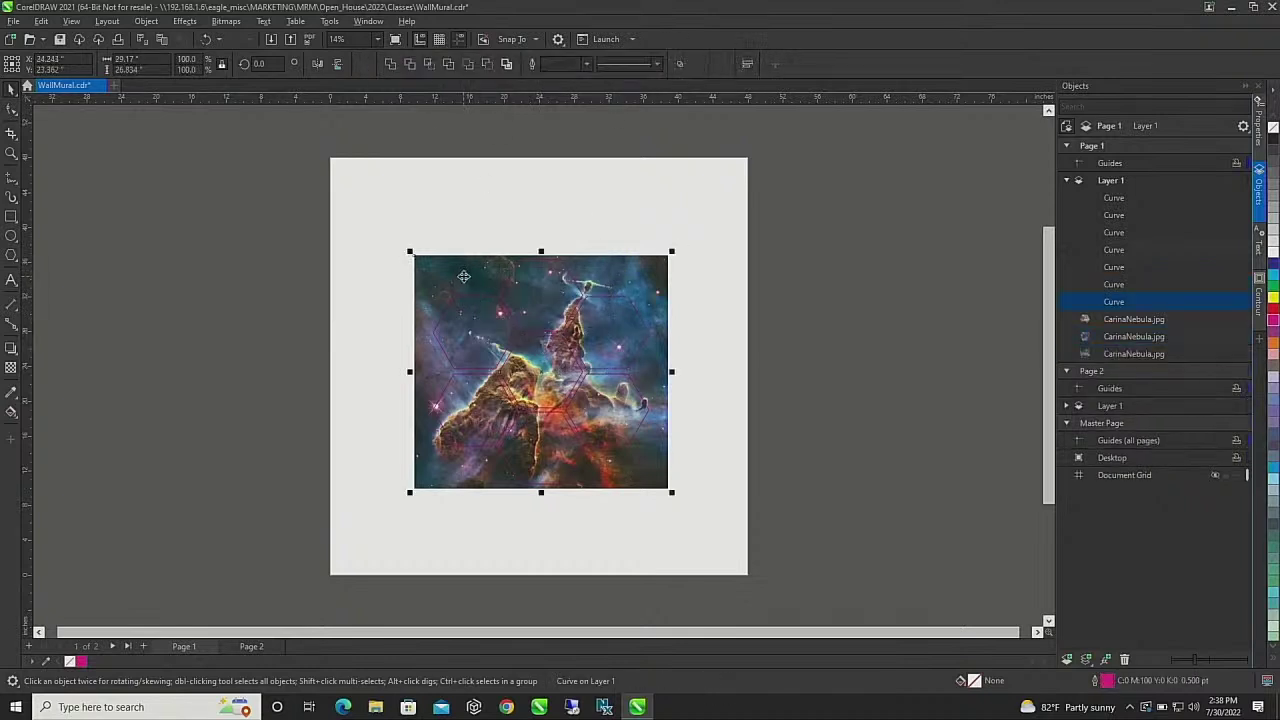
{"action": "left_click", "coordinate": [432, 66]}
{"action": "left_click", "coordinate": [545, 300]}
{"action": "left_click", "coordinate": [490, 270], "text": "shift"}
{"action": "left_click", "coordinate": [429, 65]}
Step: Intersect the nebula image with the upper-left, lower-left and bottom hexagons, keeping the originals, and delete the original image
{"action": "left_click", "coordinate": [453, 297]}
{"action": "left_click", "coordinate": [440, 268], "text": "shift"}
{"action": "left_click", "coordinate": [433, 66]}
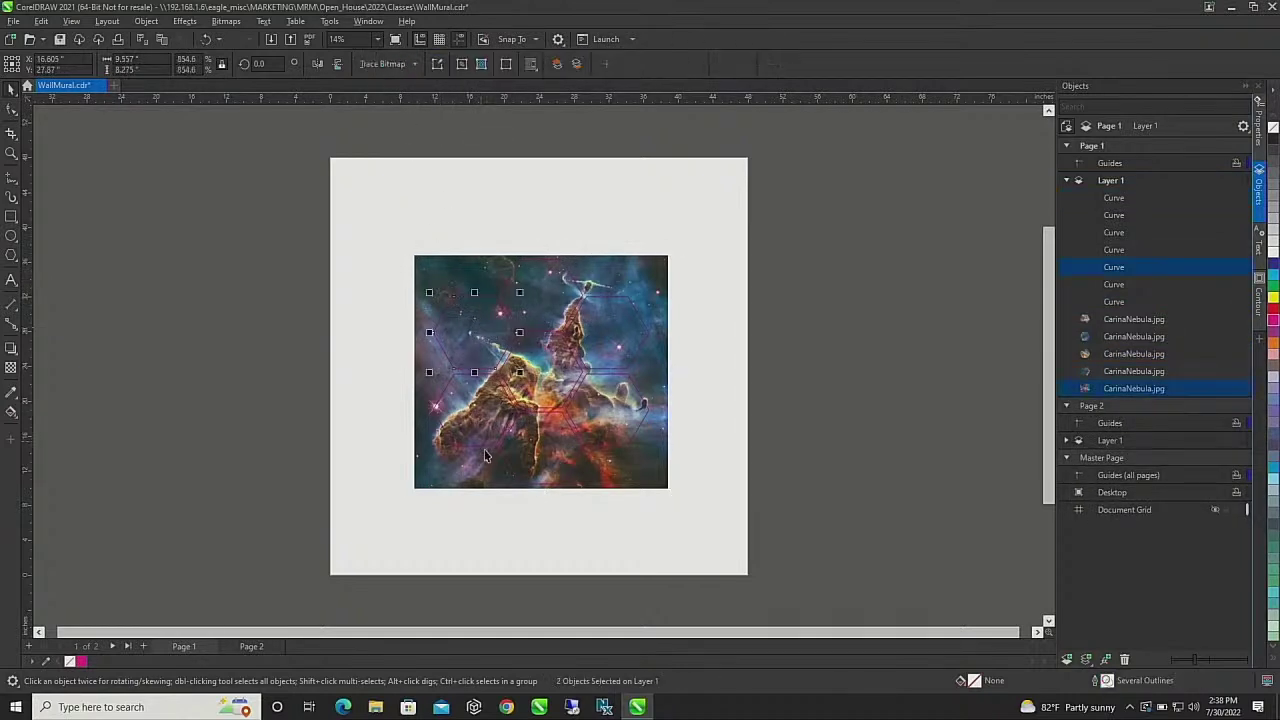
{"action": "left_click", "coordinate": [476, 424]}
{"action": "left_click", "coordinate": [471, 468], "text": "shift"}
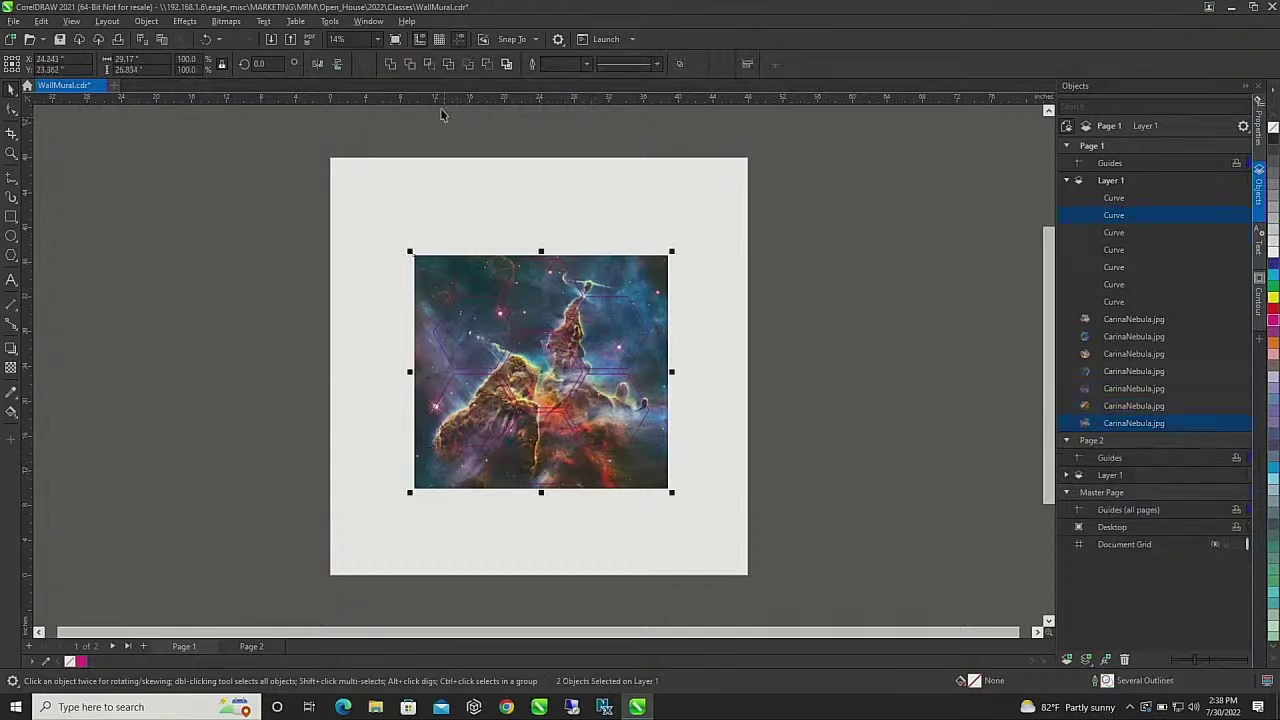
{"action": "left_click", "coordinate": [430, 65]}
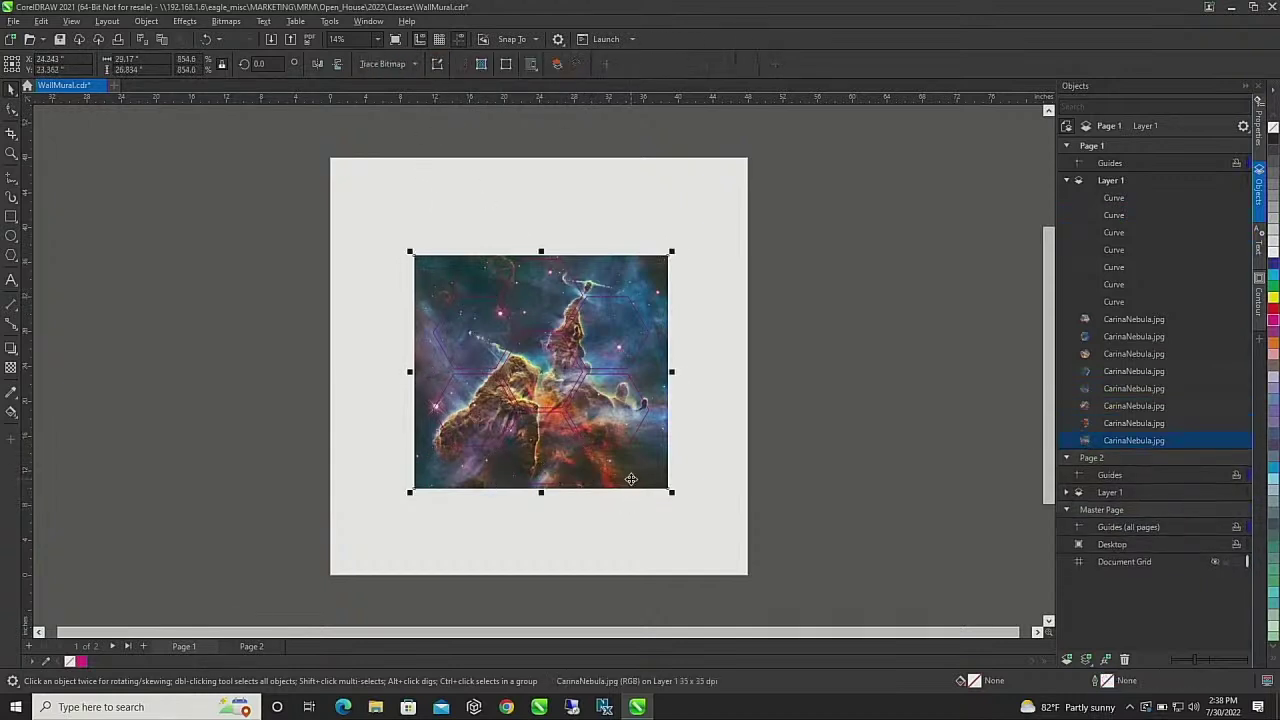
{"action": "key", "text": "Delete"}
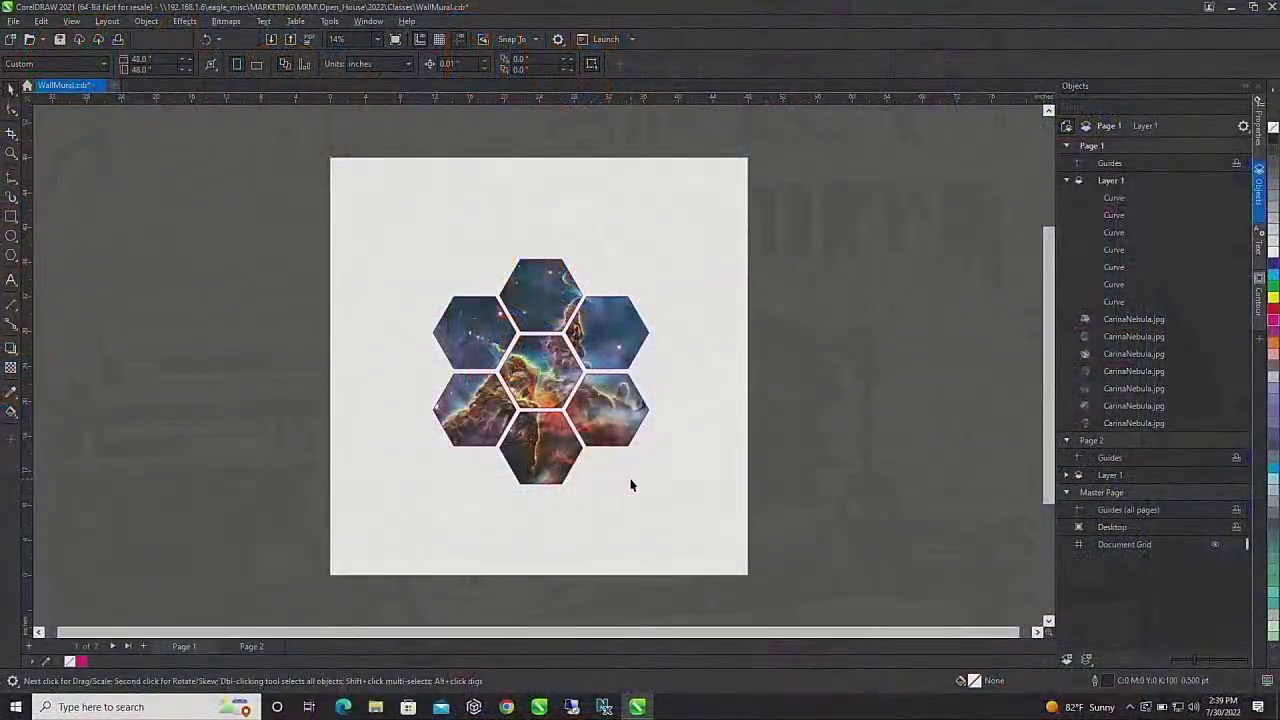
Step: Undo the image deletion and all hexagon intersections, back to the single uncut nebula image scaled to about 29.17 by 26.83 inches
{"action": "key", "text": "ctrl+z"}
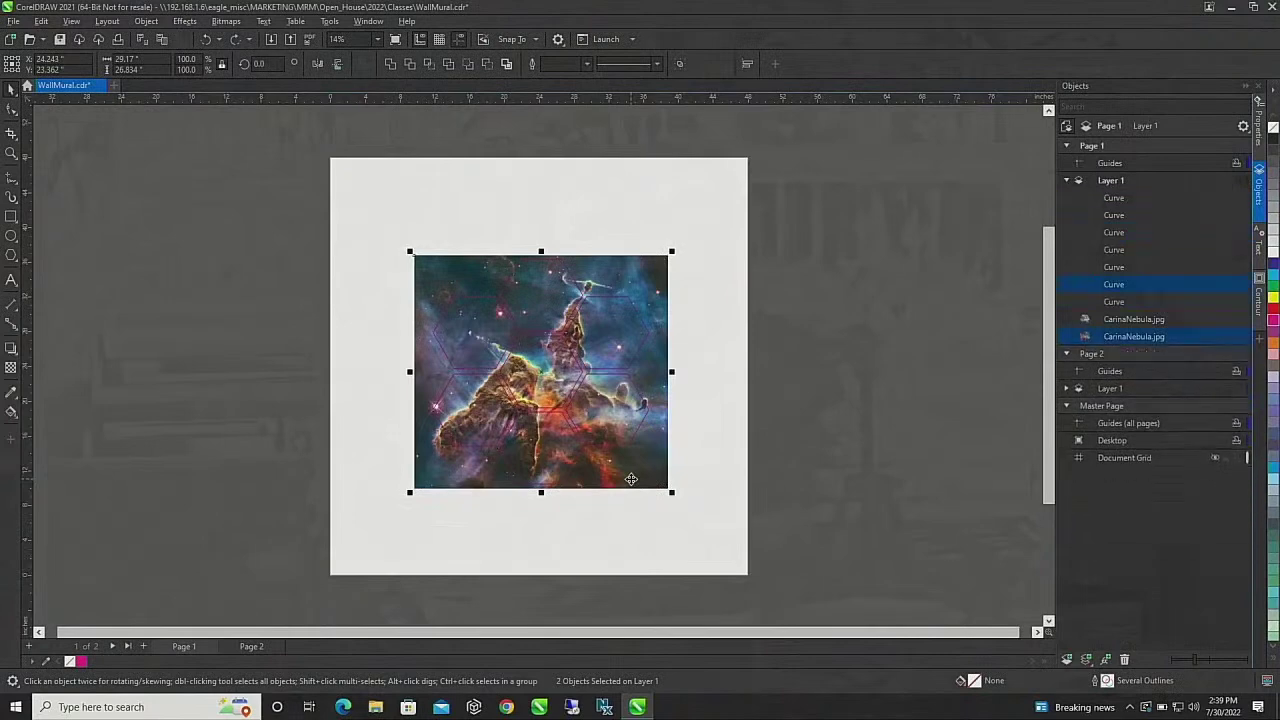
{"action": "key", "text": "ctrl+z"}
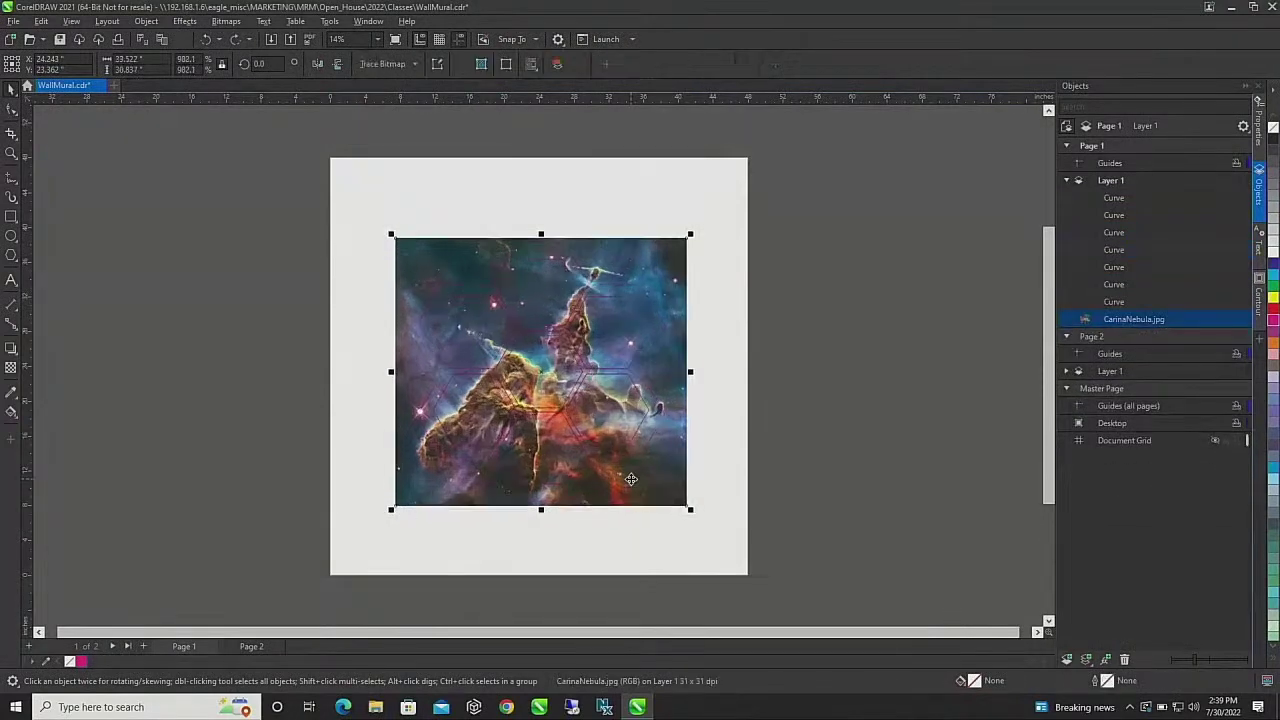
{"action": "key", "text": "ctrl+z"}
{"action": "left_click", "coordinate": [653, 535]}
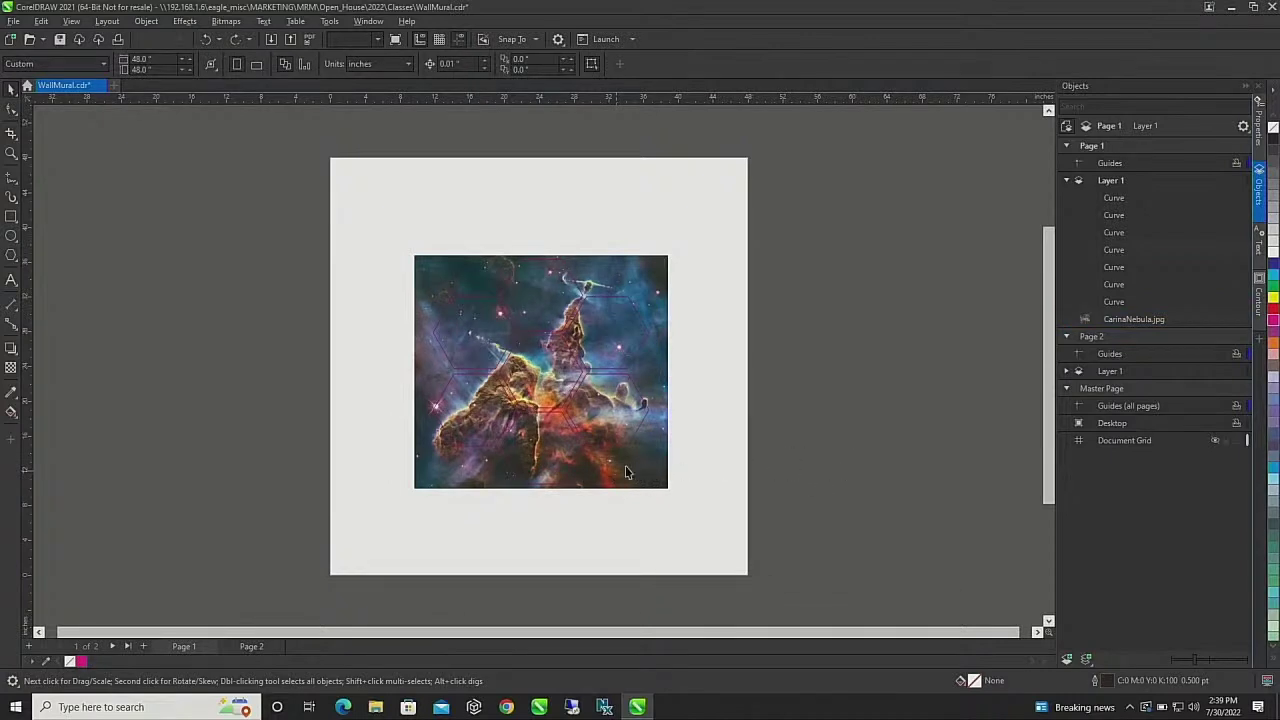
Step: Move the nebula image aside, clear of the hexagons, and group all seven hexagons
{"action": "key", "text": "ctrl+z"}
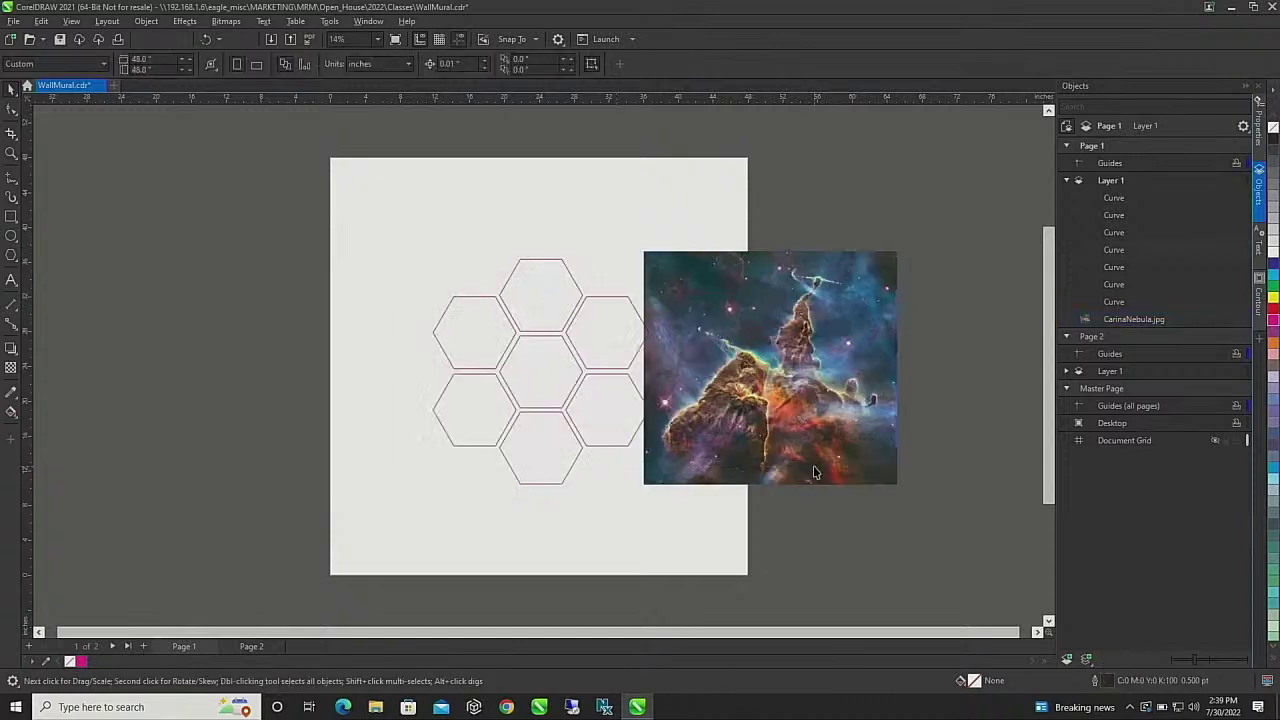
{"action": "left_click_drag", "start_coordinate": [740, 428], "coordinate": [790, 440]}
{"action": "left_click_drag", "start_coordinate": [409, 247], "coordinate": [675, 505]}
{"action": "key", "text": "ctrl+g"}
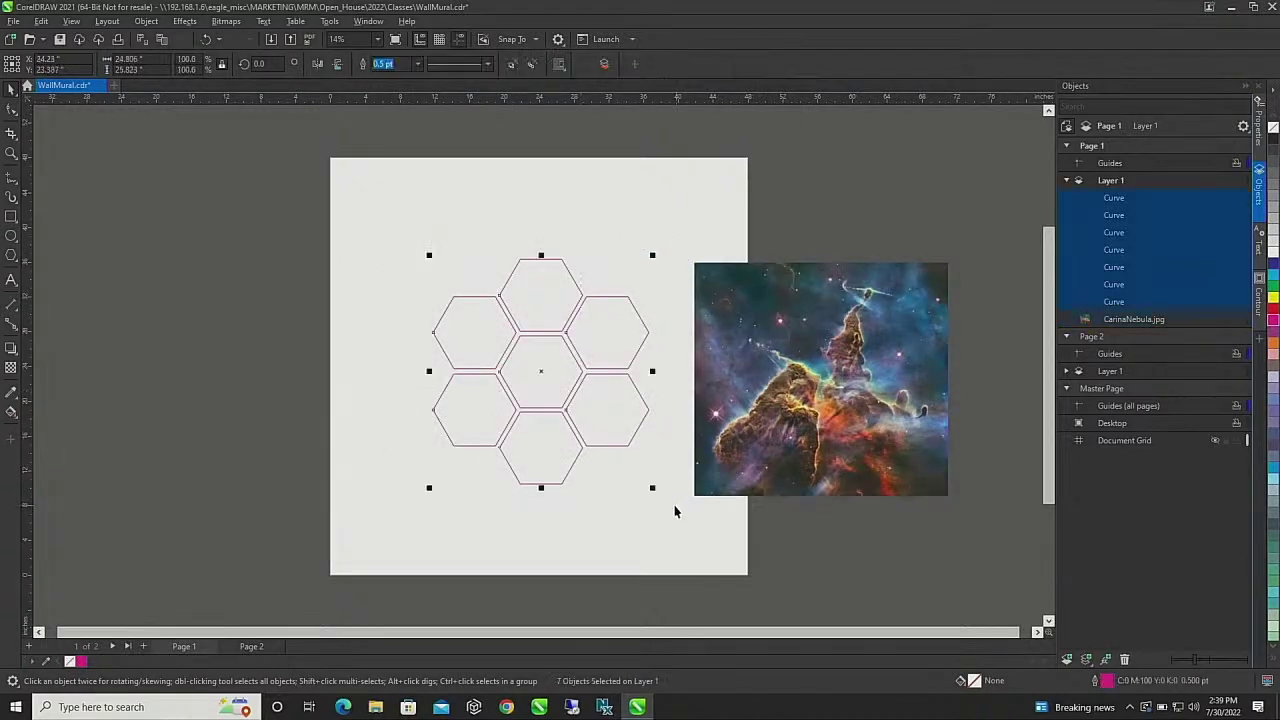
Step: Align the nebula image with the hexagon group by their centres, both horizontally and vertically
{"action": "left_click", "coordinate": [823, 391]}
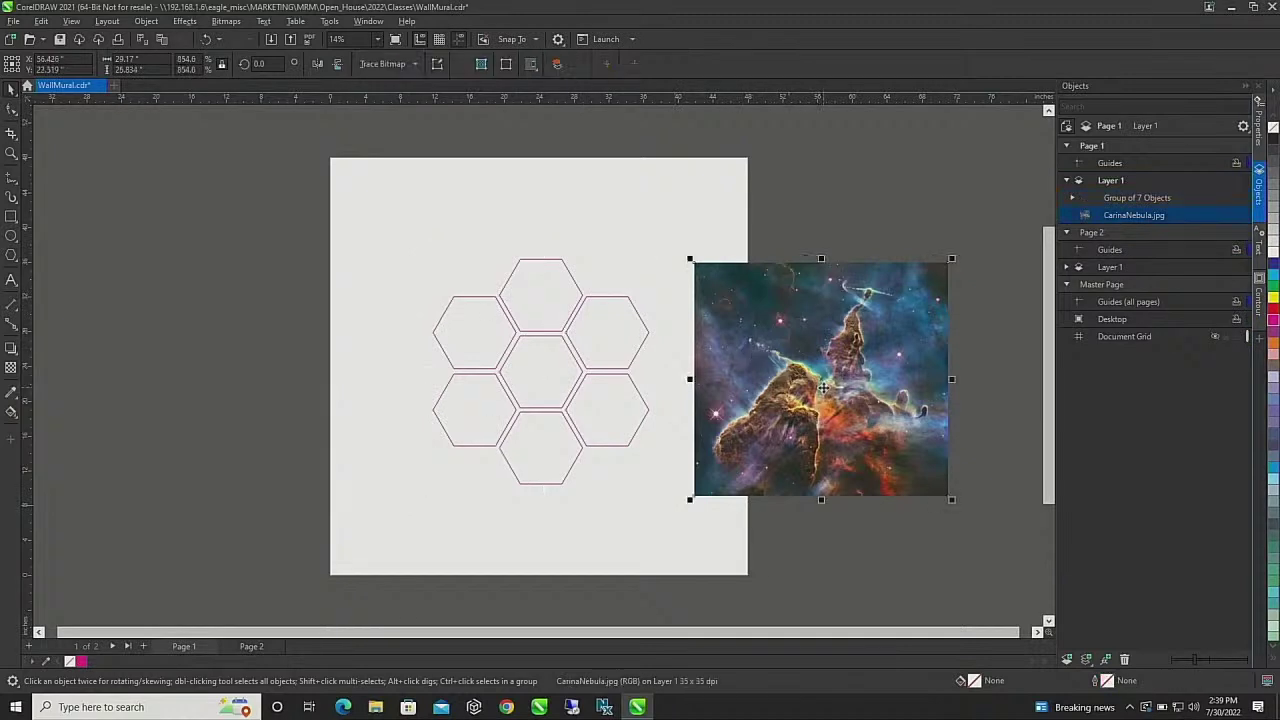
{"action": "left_click", "coordinate": [533, 382], "text": "shift"}
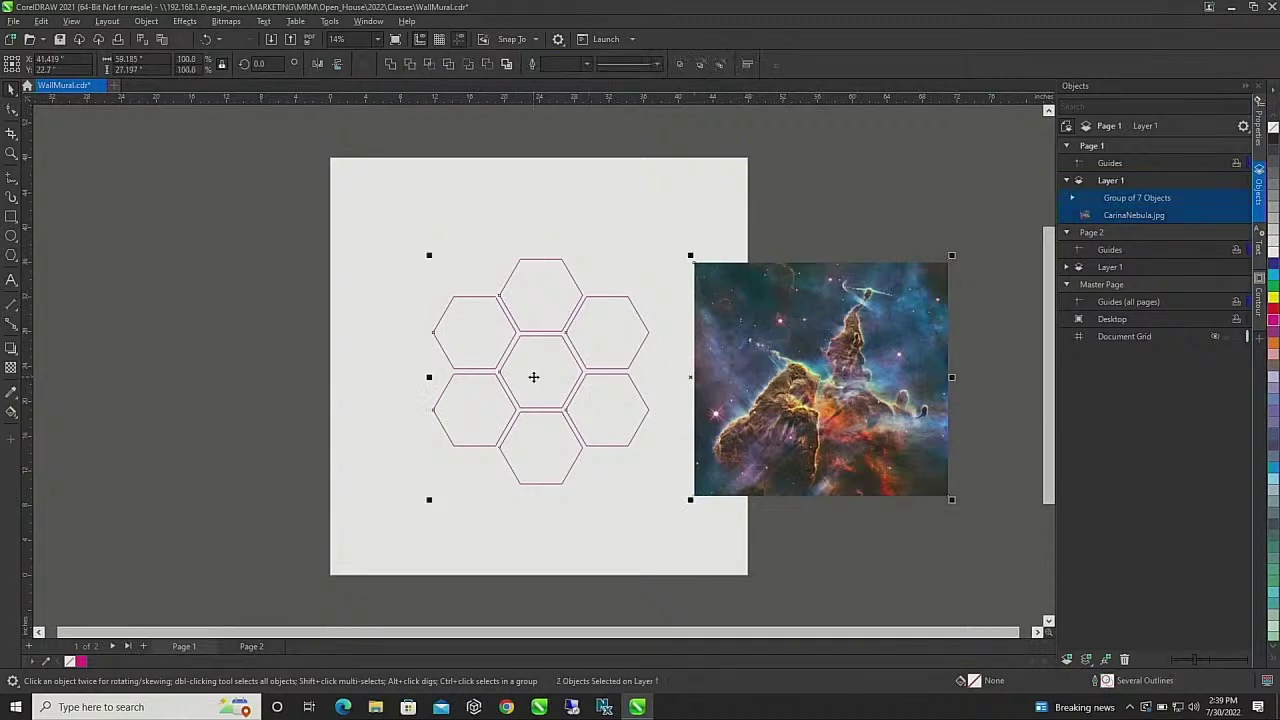
{"action": "key", "text": "c"}
{"action": "key", "text": "e"}
{"action": "left_click", "coordinate": [691, 473]}
Step: PowerClip the nebula image inside the group of seven hexagons and deselect the result
{"action": "right_click", "coordinate": [655, 464]}
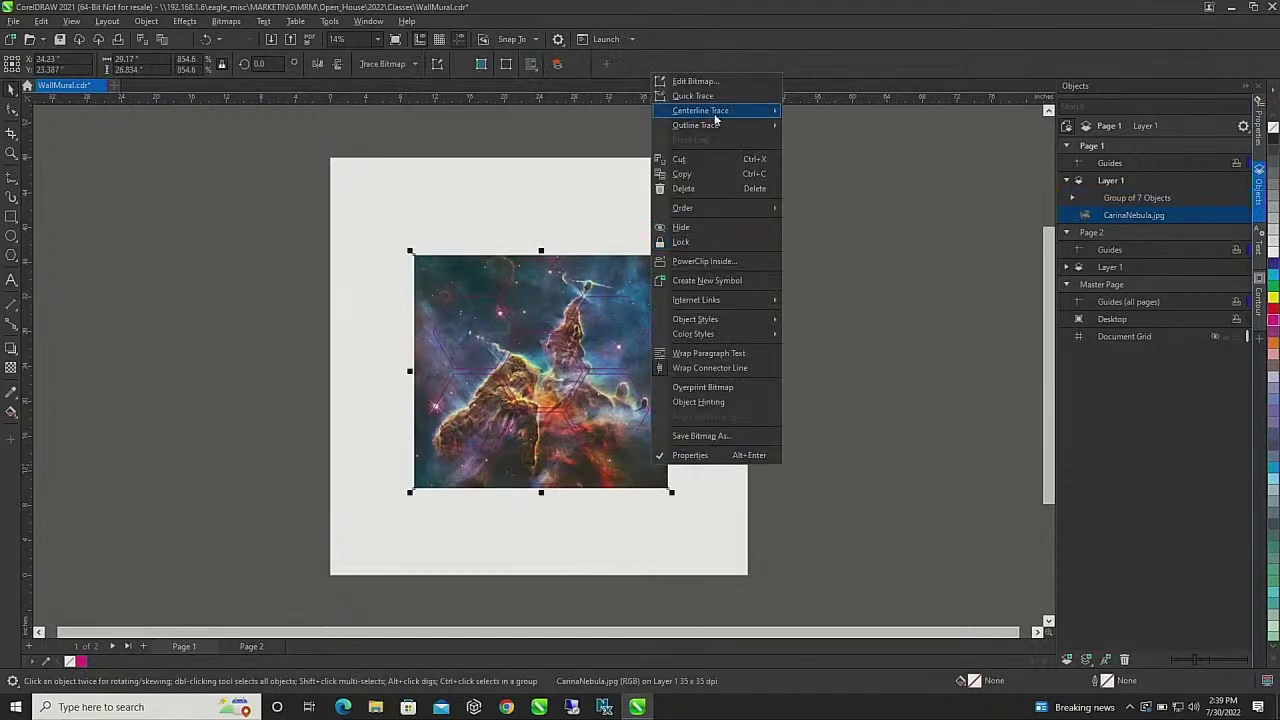
{"action": "key", "text": "Escape"}
{"action": "key", "text": "Escape"}
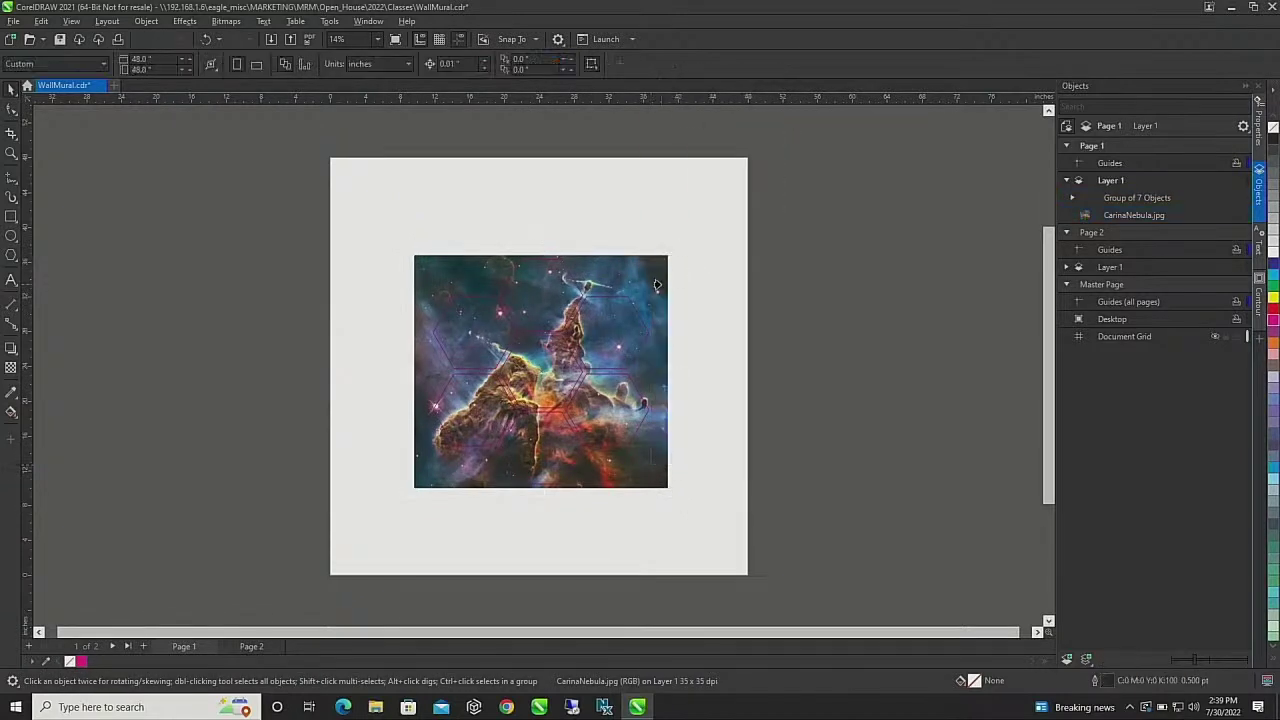
{"action": "left_click", "coordinate": [605, 298]}
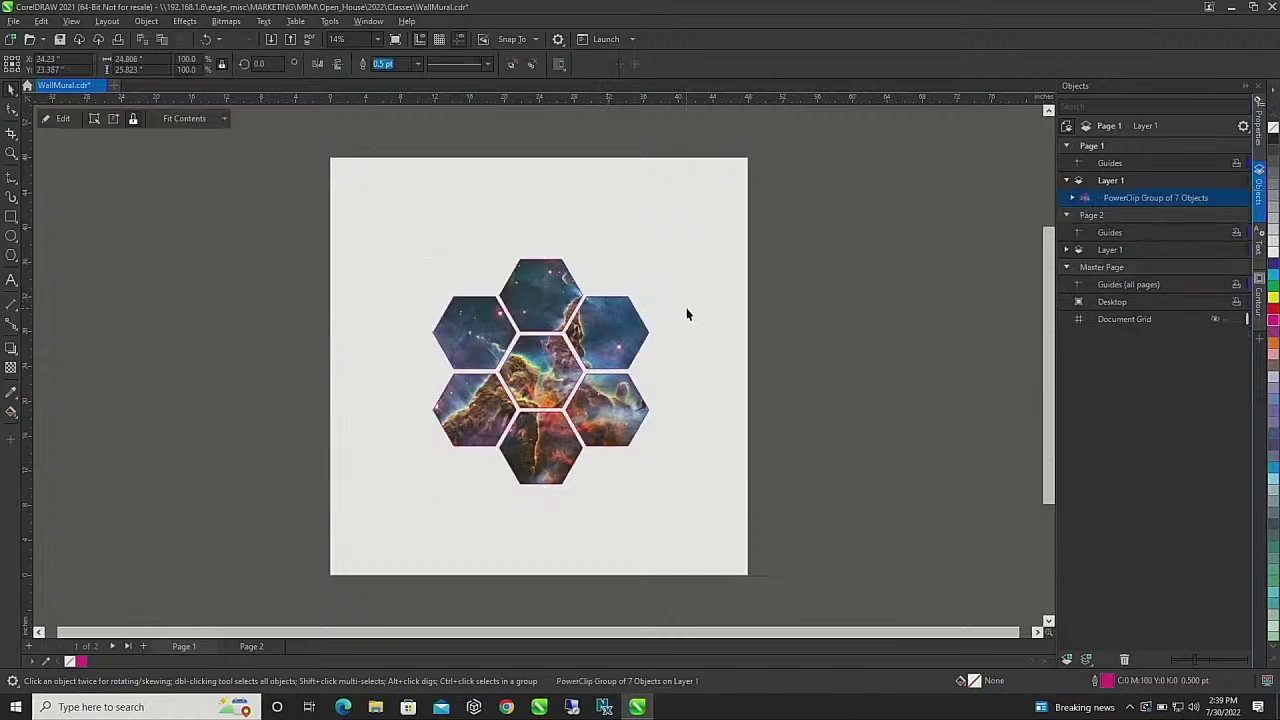
{"action": "left_click", "coordinate": [687, 314]}
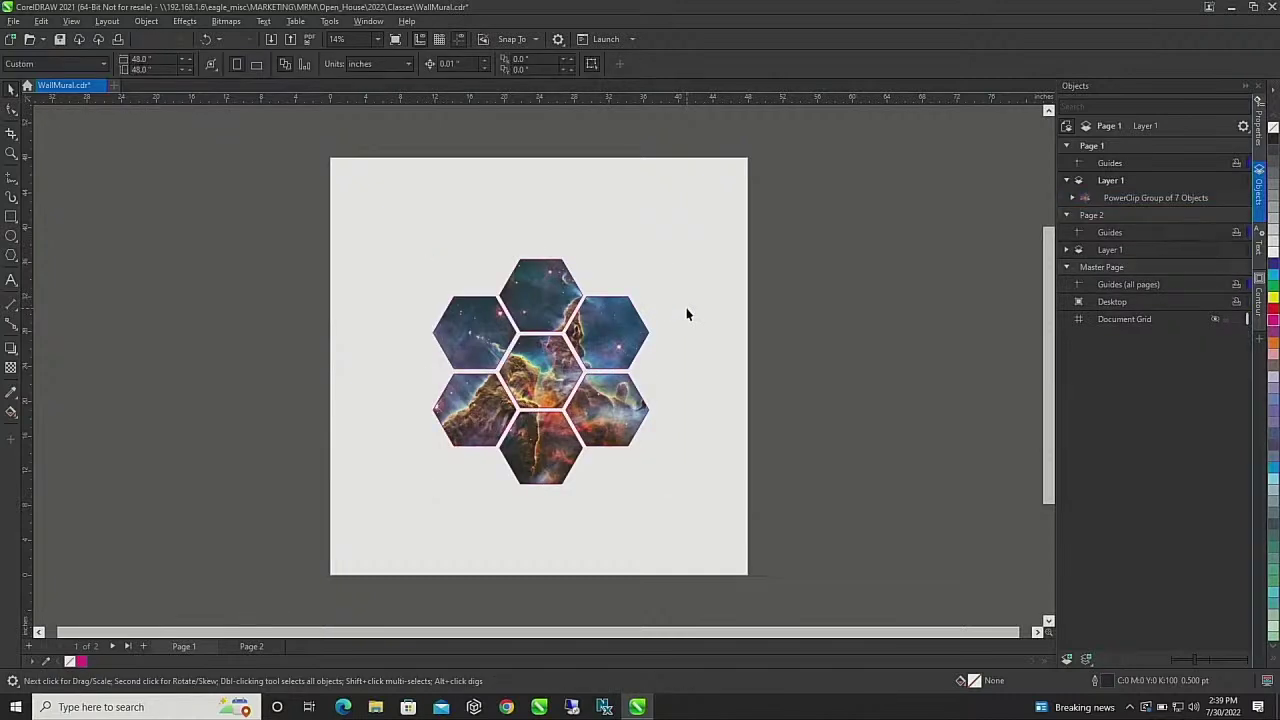